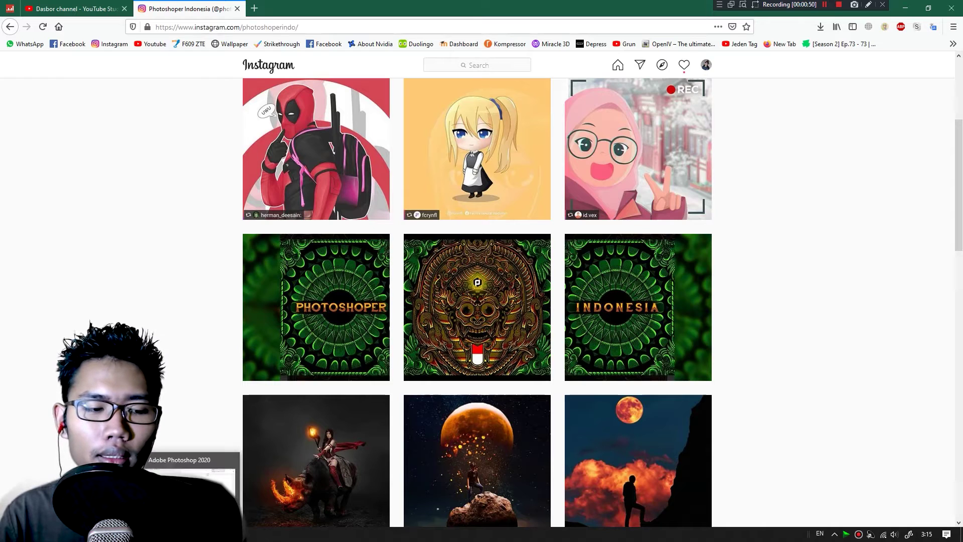
Step: Switch to Photoshop and start setting up a new document
left_click(192, 534)
left_click(18, 7)
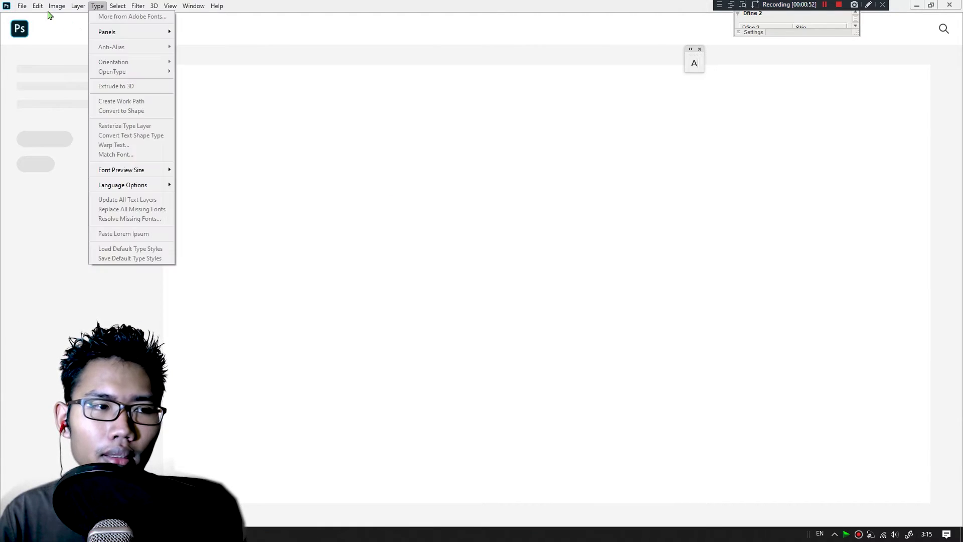
left_click(30, 17)
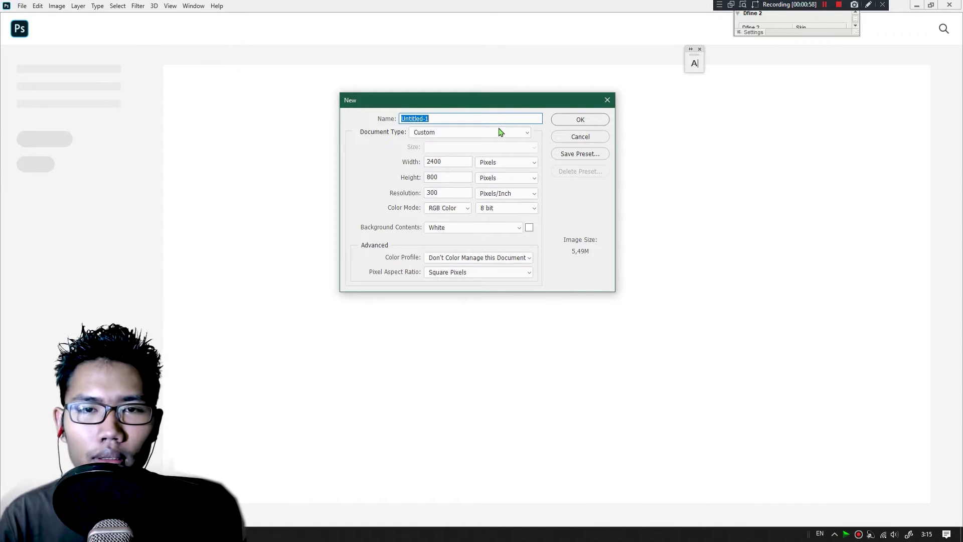
Step: Switch to the browser and examine the green PHOTOSHOPER panel post in the Photoshoper Indonesia Instagram grid
key("alt+Tab")
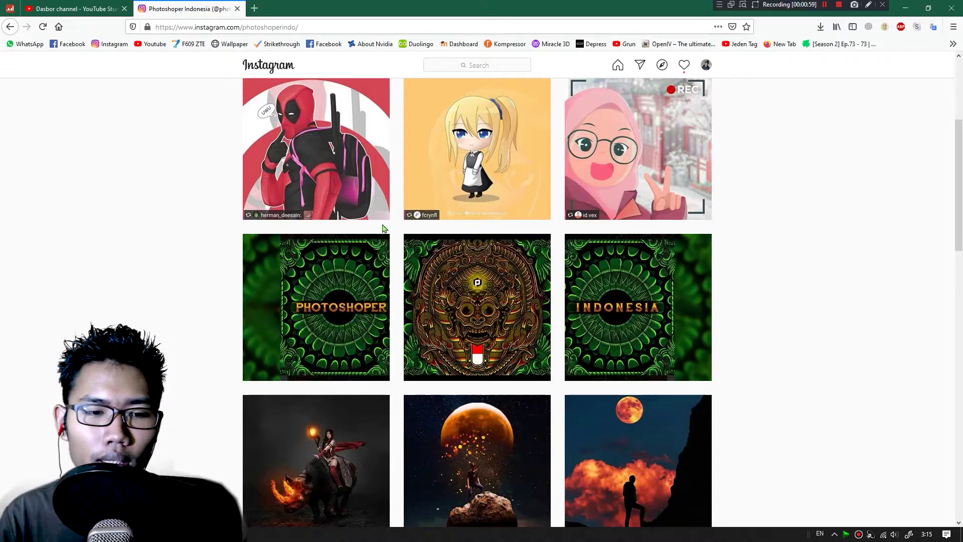
left_click(307, 293)
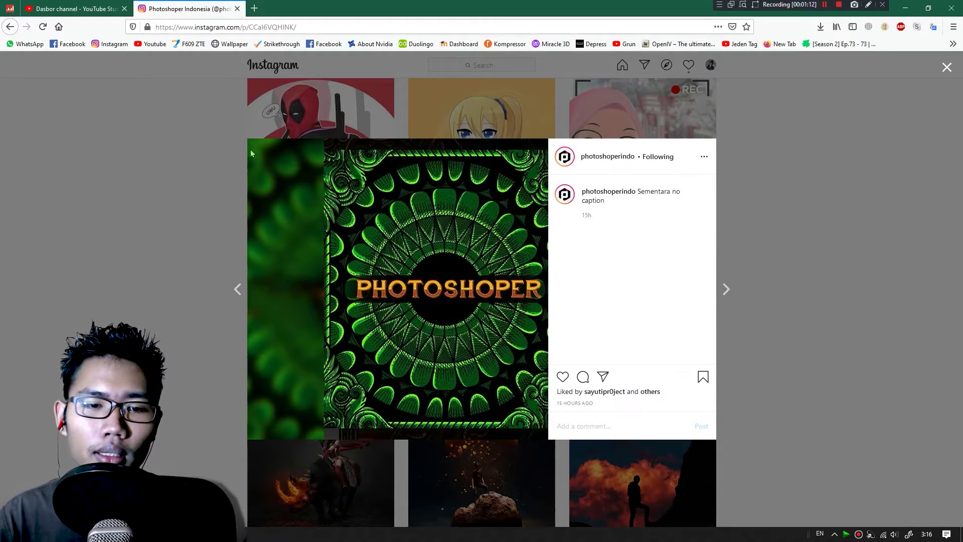
left_click(197, 358)
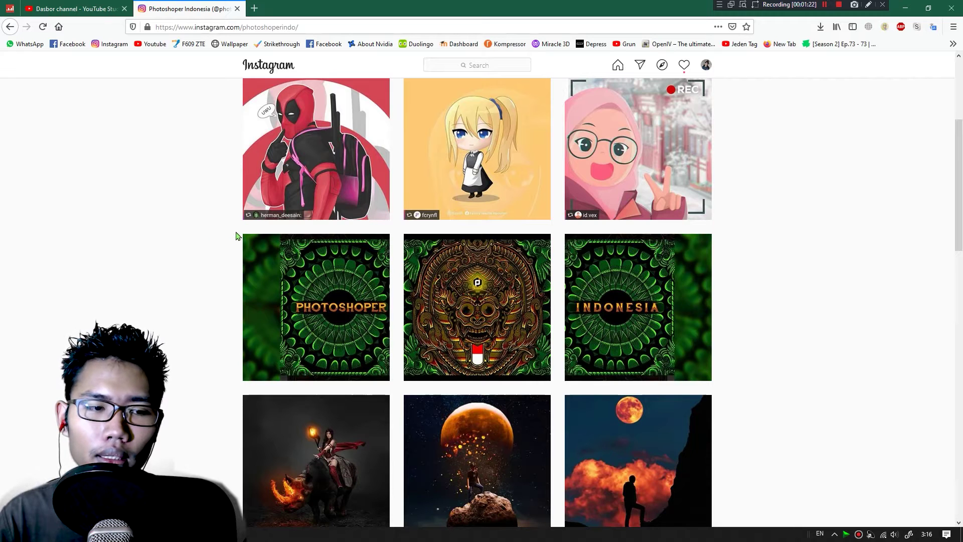
Step: Switch back to Photoshop and create a 2400 × 800 pixel RGB document at 300 pixels/inch with a white background
mouse_move(193, 534)
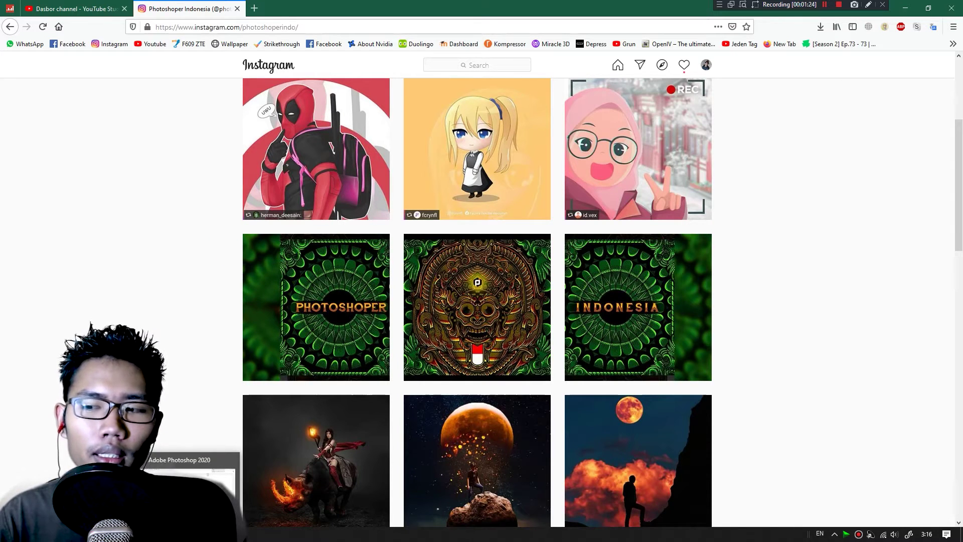
left_click(275, 257)
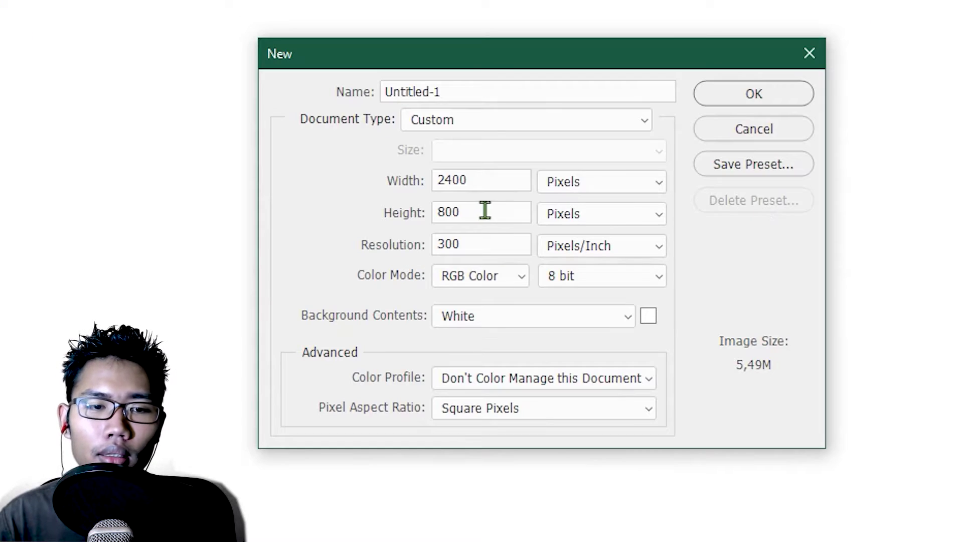
left_click(505, 174)
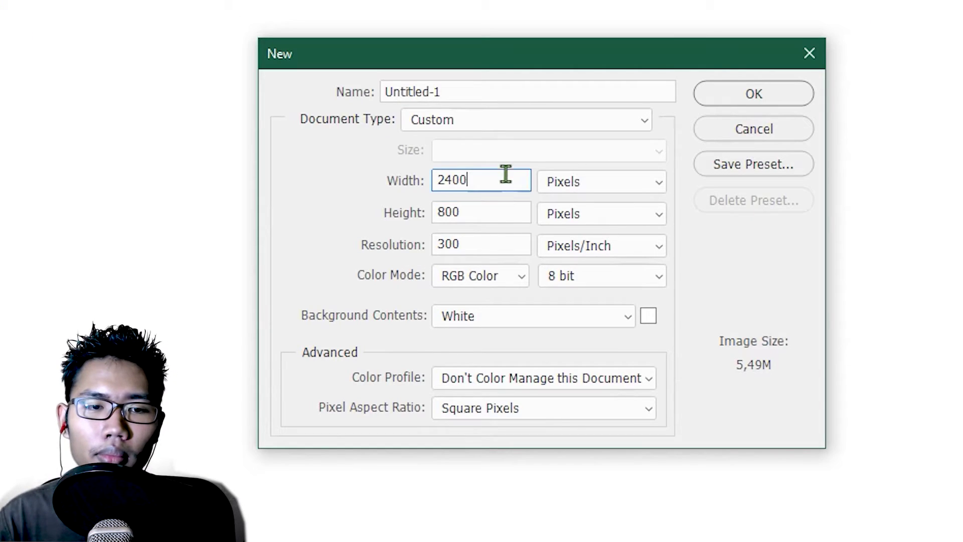
left_click(492, 212)
left_click(501, 176)
left_click(500, 210)
left_click(488, 177)
left_click_drag(507, 178, 462, 175)
left_click(493, 185)
left_click(462, 176)
double_click(517, 176)
left_click(480, 211)
left_click(489, 178)
key("shift+Left")
left_click(492, 184)
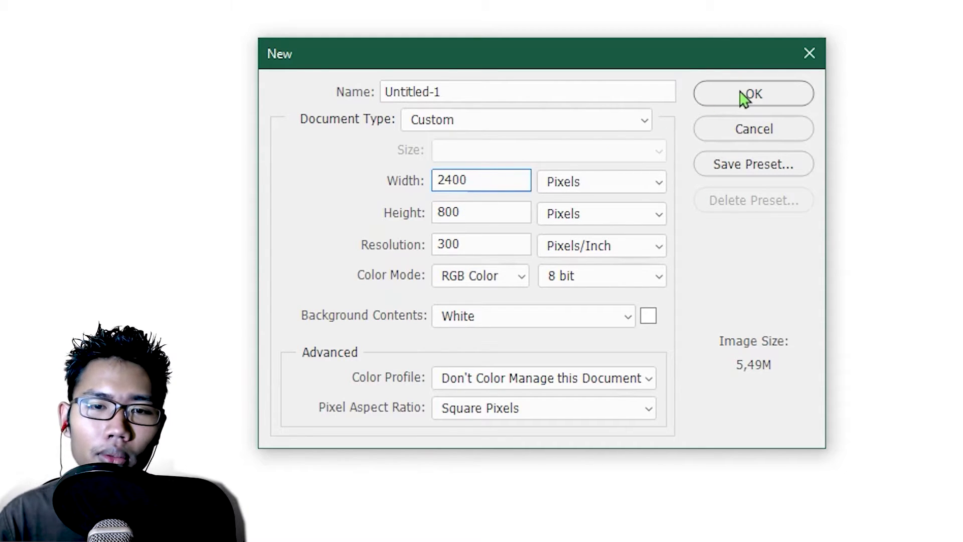
double_click(484, 179)
left_click(485, 175)
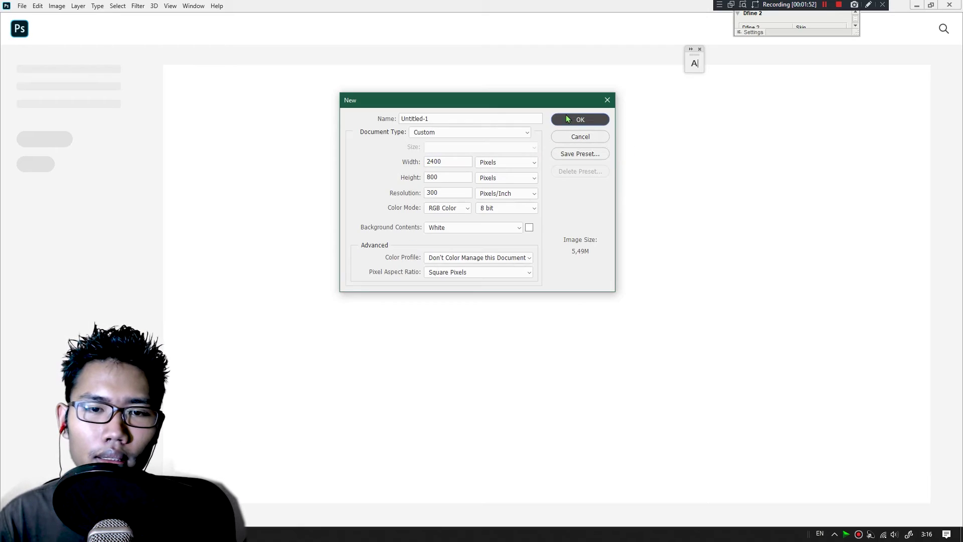
left_click(713, 95)
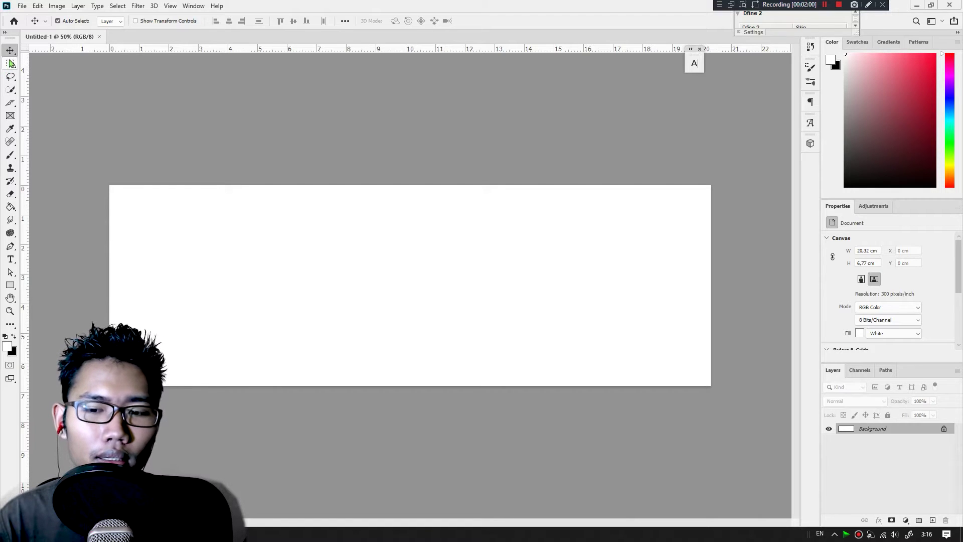
Step: Place the image Salinan Olbar Cover PSI.jpg from Downloads into the document as an embedded object
left_click(23, 5)
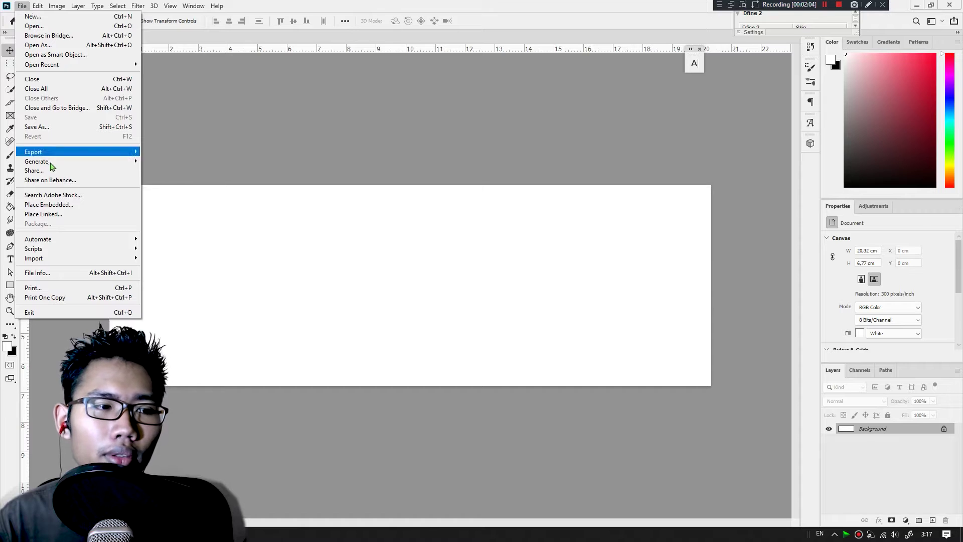
left_click(75, 203)
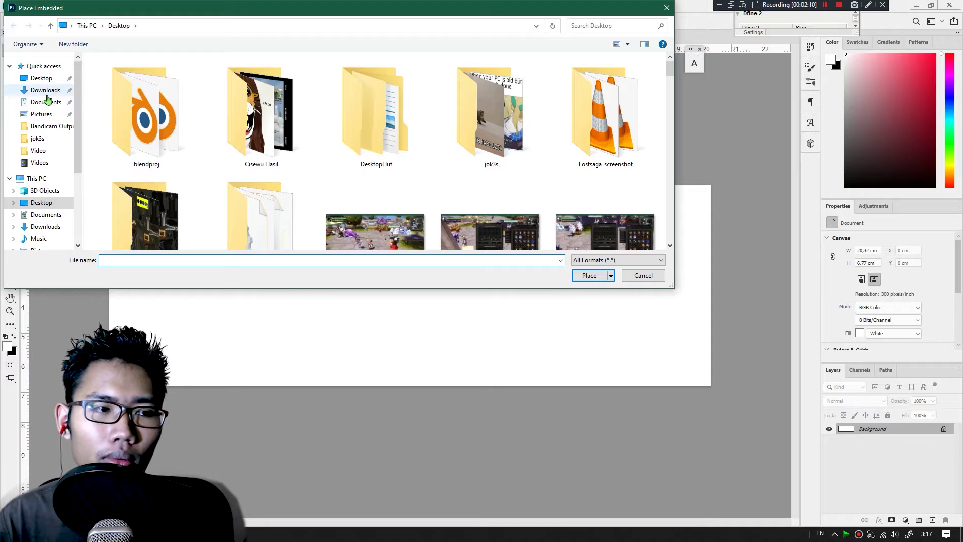
left_click(46, 92)
scroll(280, 136, "down", 10)
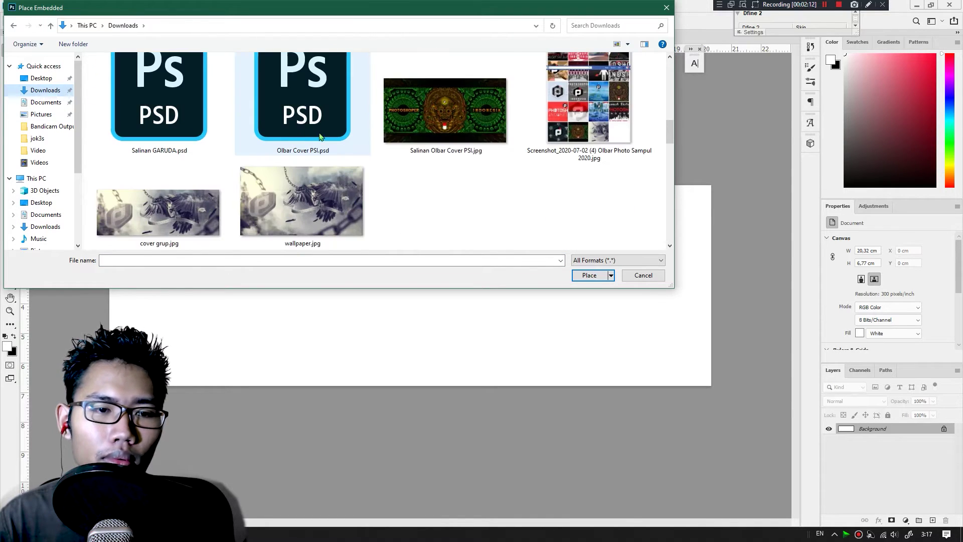
left_click(445, 115)
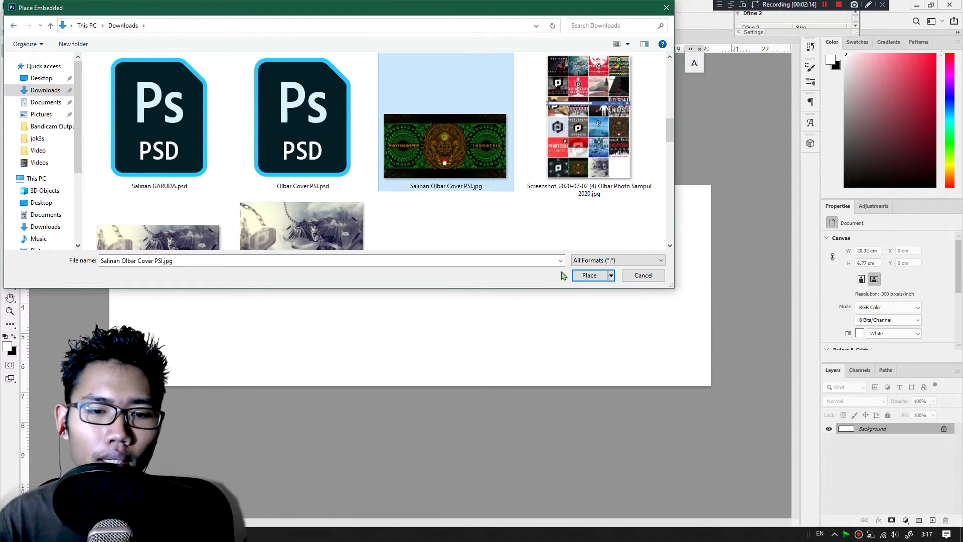
left_click(587, 276)
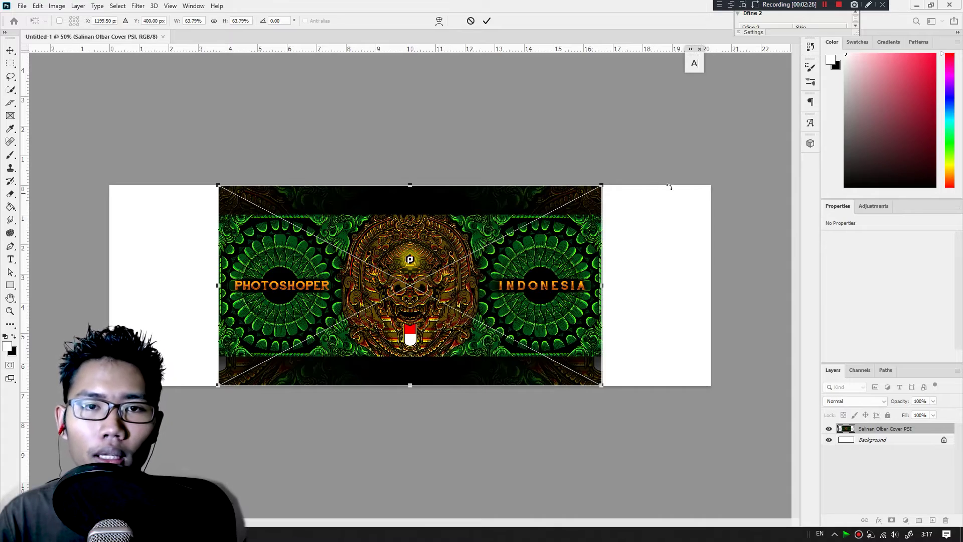
Step: Scale the placed cover image to about 85% and centre it on the canvas, filling the full height
left_click_drag(602, 186, 653, 158)
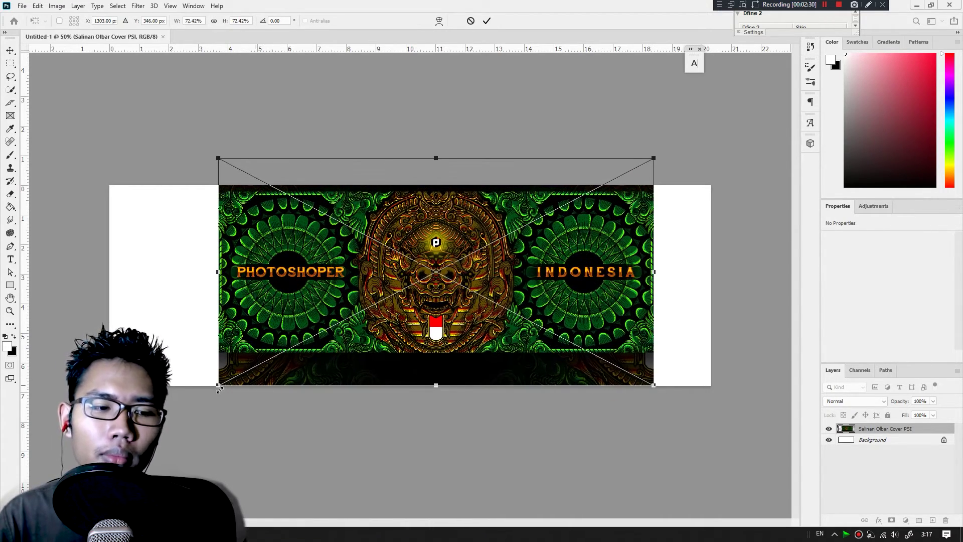
left_click_drag(217, 386, 151, 421)
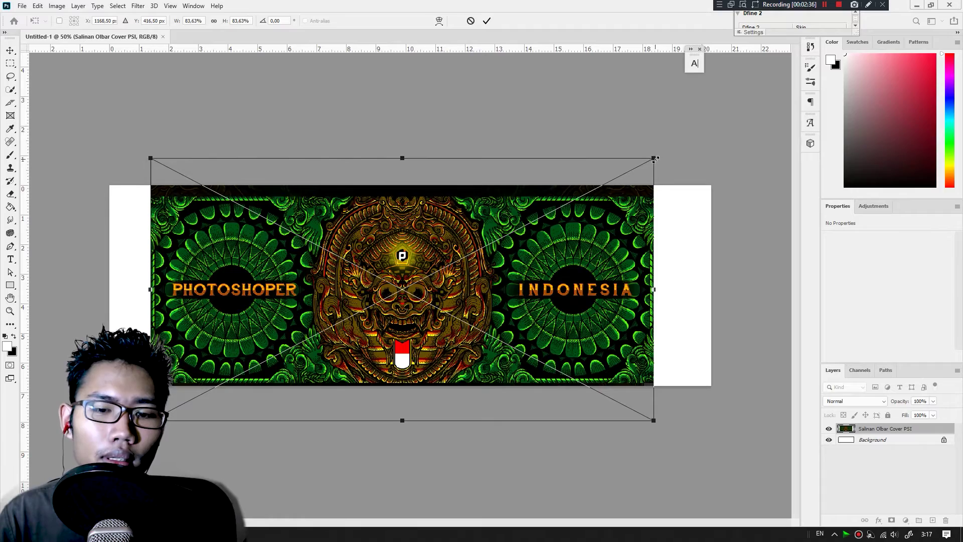
left_click_drag(656, 160, 664, 152)
left_click_drag(151, 421, 153, 420)
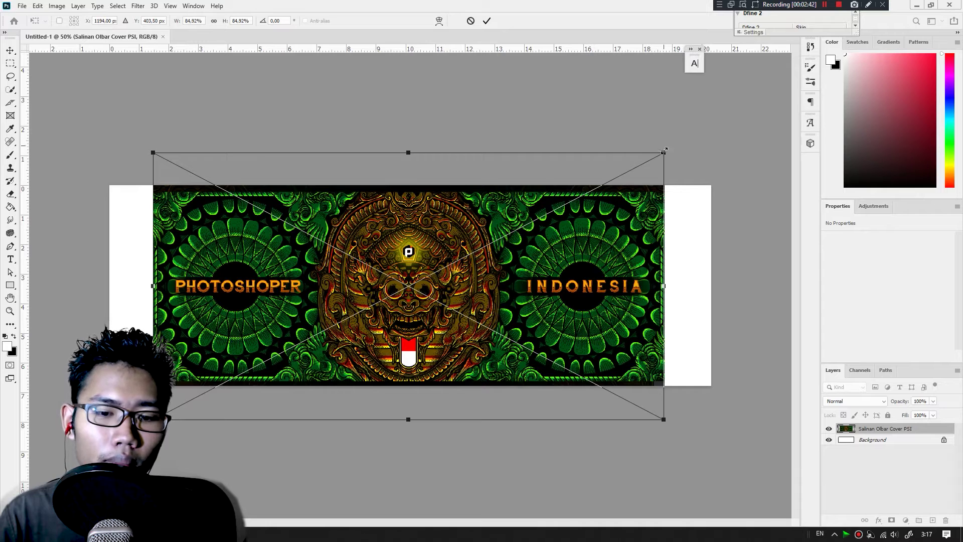
left_click_drag(602, 276, 604, 275)
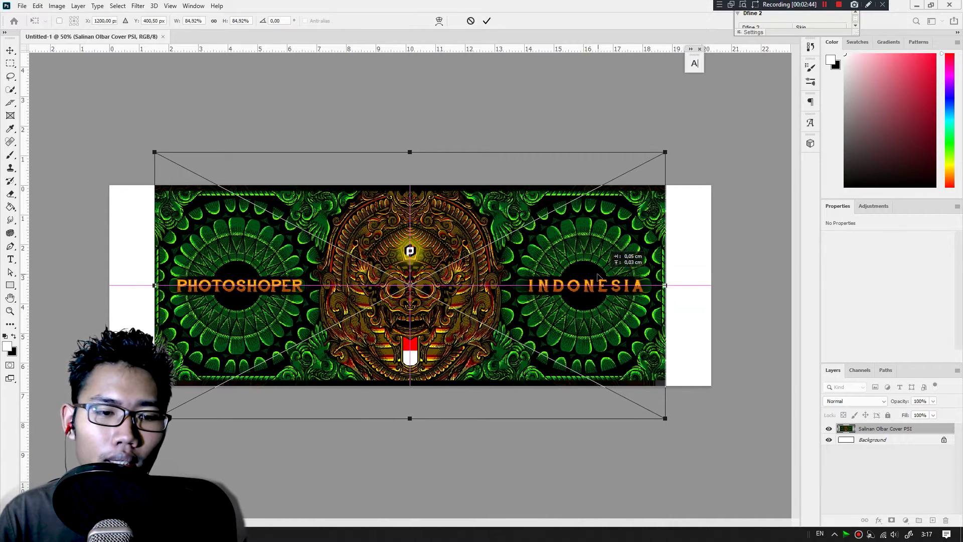
left_click(486, 21)
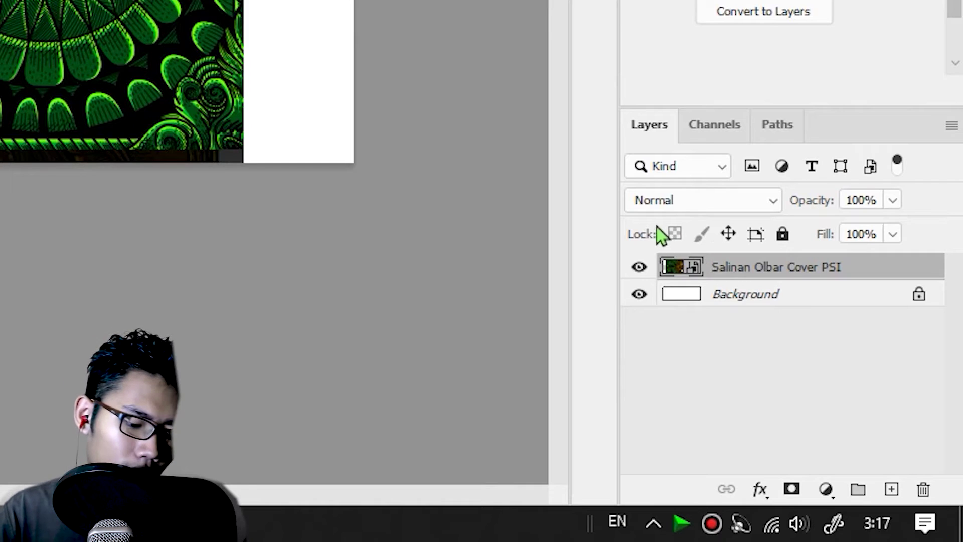
Step: Duplicate the Salinan Olbar Cover PSI layer and place the copy directly beneath the original
key("ctrl+j")
left_click_drag(768, 275, 776, 314)
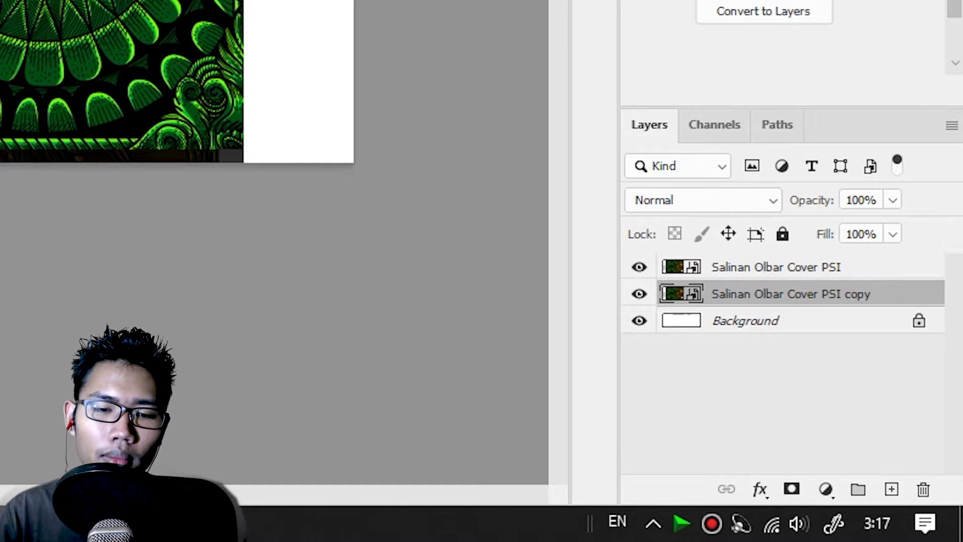
left_click(747, 276)
Step: Convert the duplicated cover layer from a smart object into a regular pixel layer
left_click(750, 295)
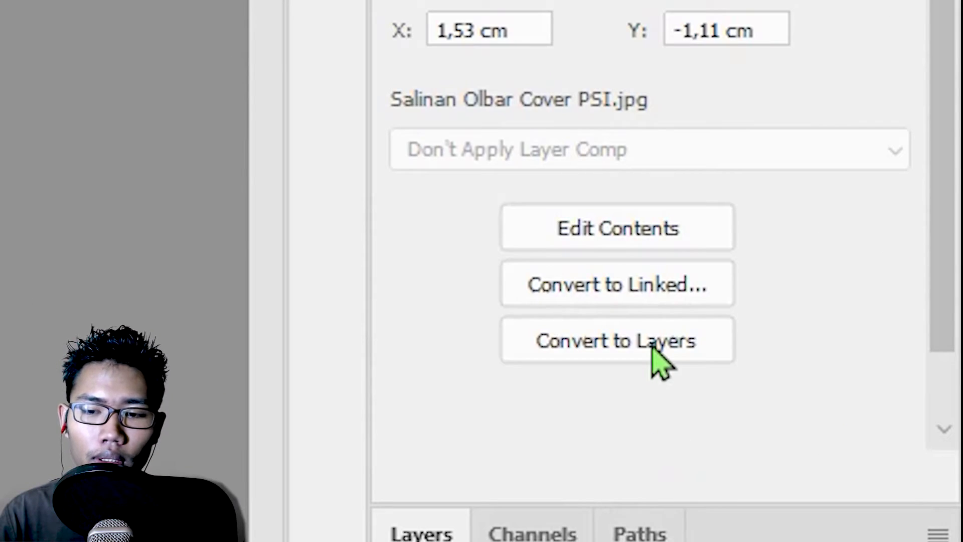
left_click(889, 326)
left_click(452, 199)
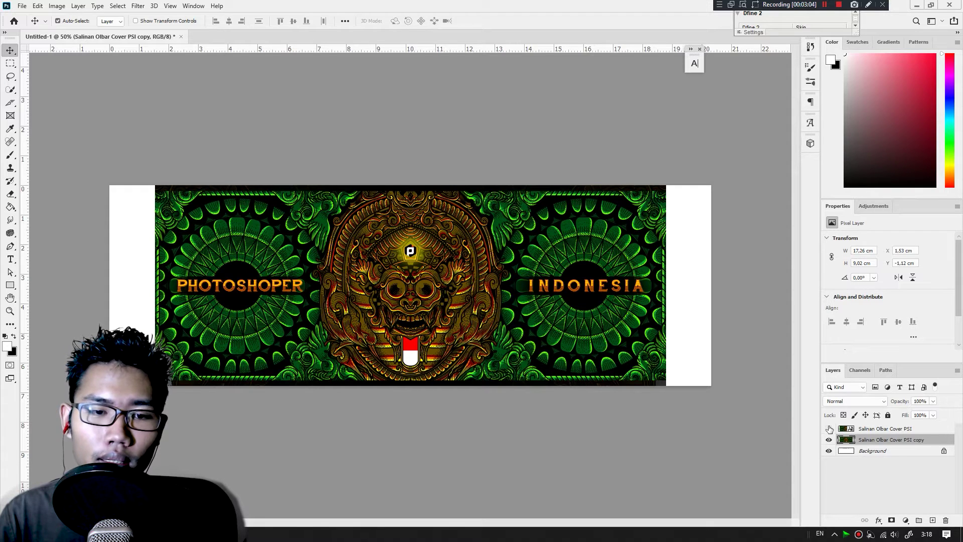
Step: Enlarge the copy layer to about 125%, roughly 21.6 × 11.3 cm, so it covers both white side areas
key("ctrl+t")
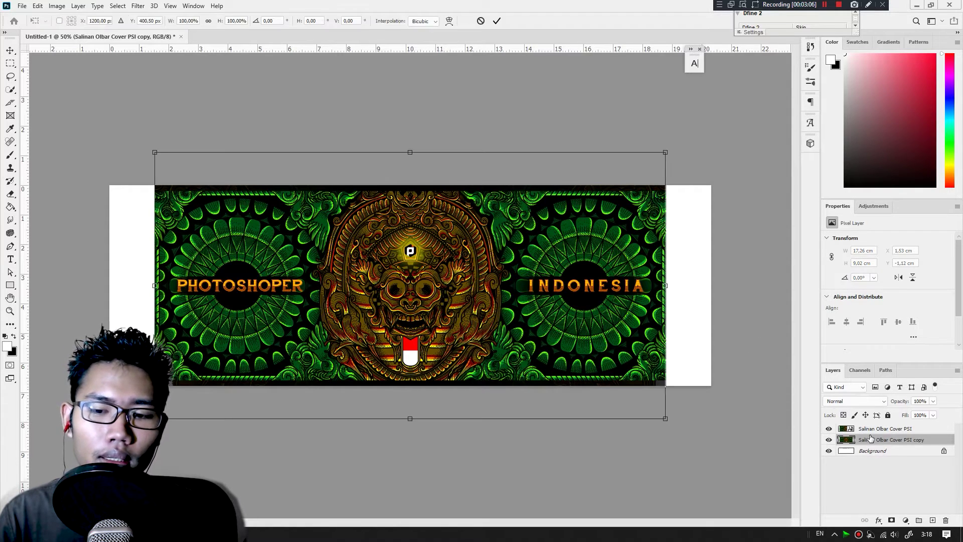
key("Return")
key("ctrl+t")
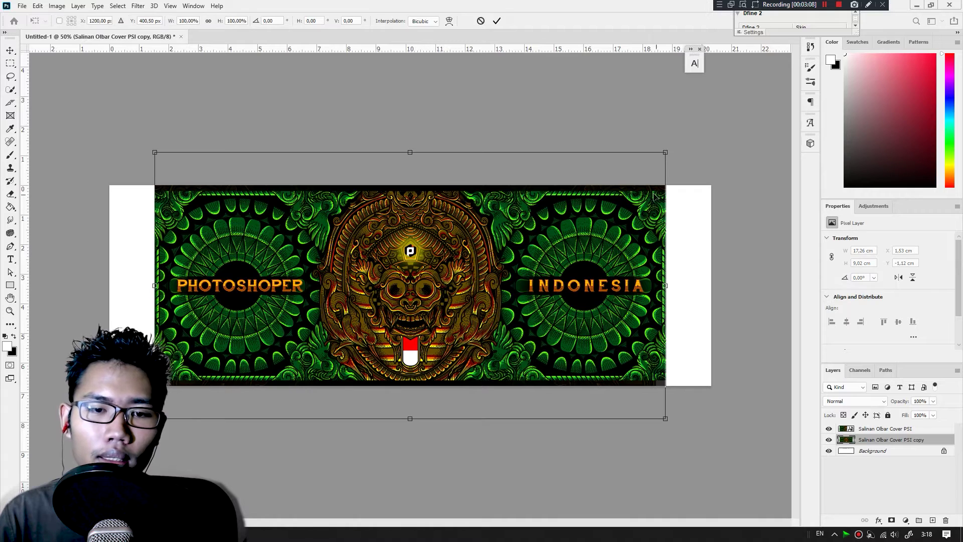
left_click_drag(701, 139, 765, 105)
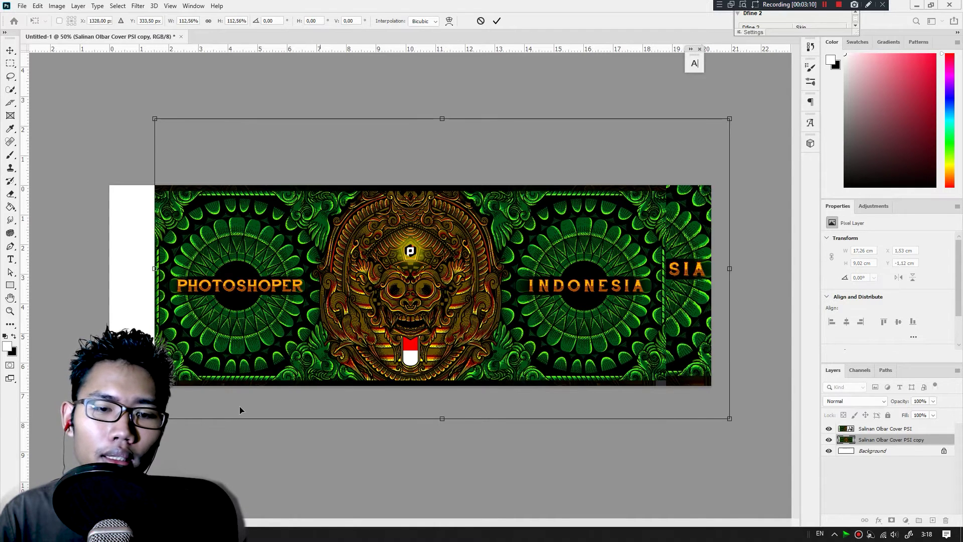
left_click_drag(155, 418, 95, 450)
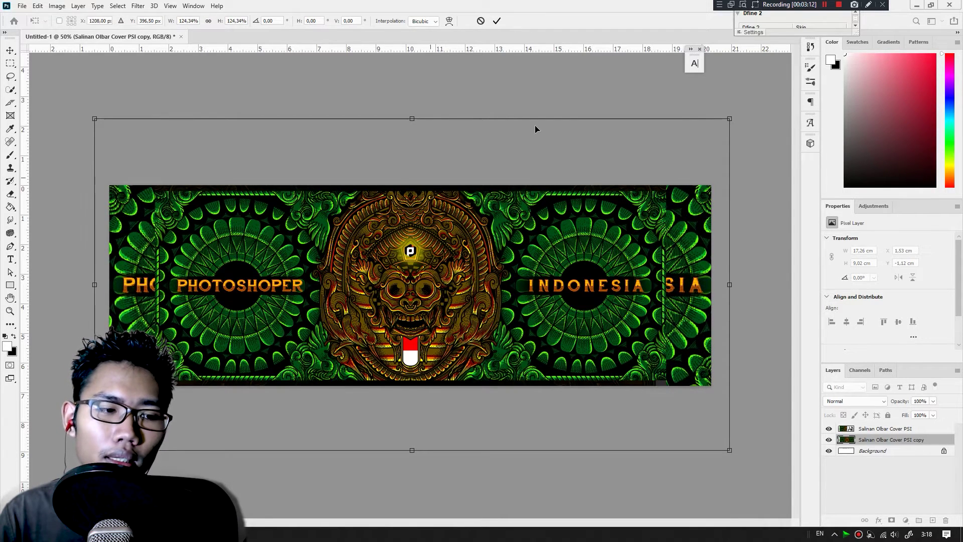
mouse_move(94, 451)
left_mouse_down()
mouse_move(55, 472)
mouse_move(99, 448)
left_mouse_up()
left_click_drag(732, 448, 741, 446)
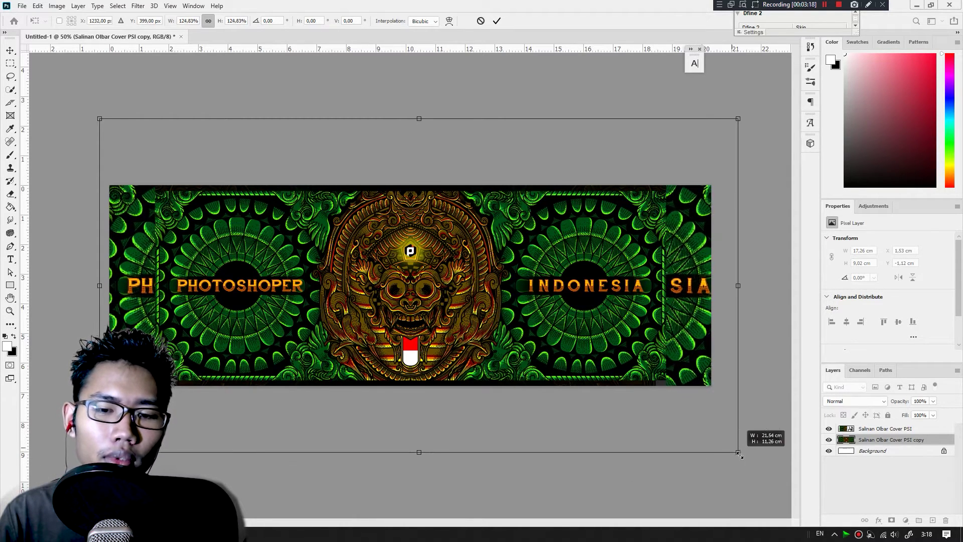
key("Return")
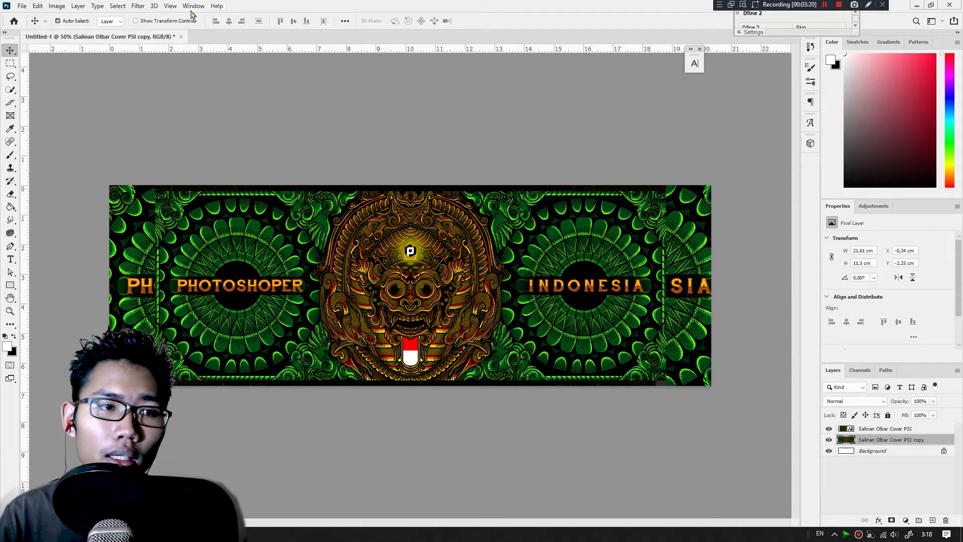
Step: Apply a Gaussian Blur with a 10 pixel radius to the enlarged copy layer
left_click(138, 6)
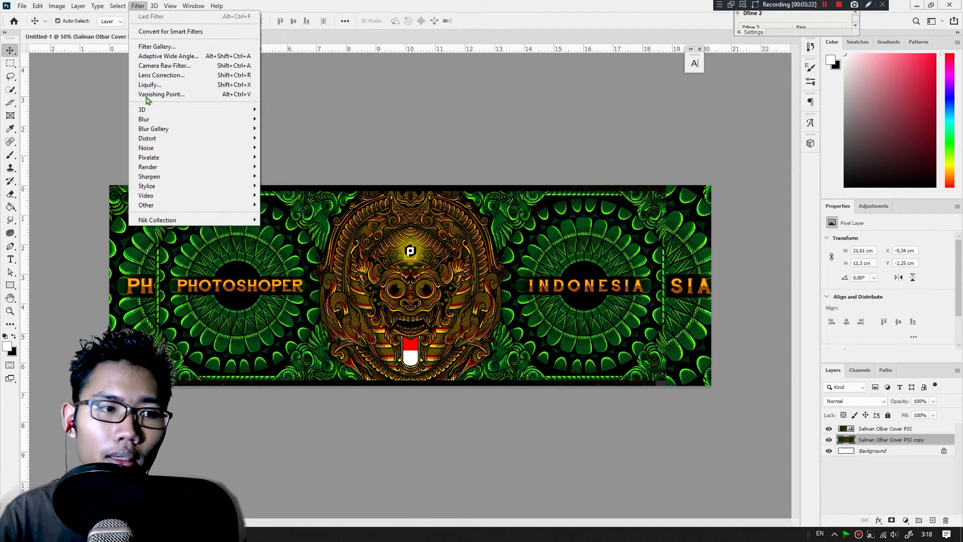
mouse_move(157, 119)
left_click(287, 157)
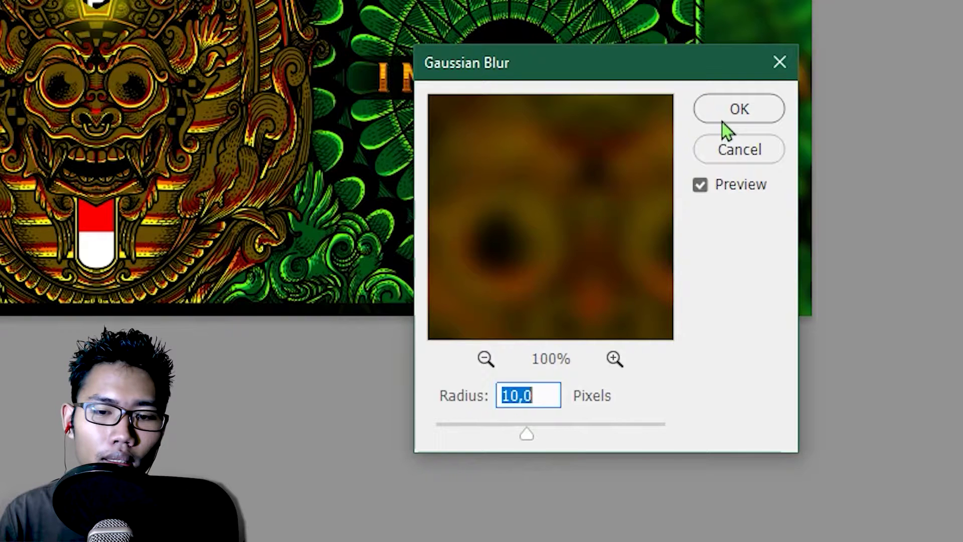
left_click(528, 429)
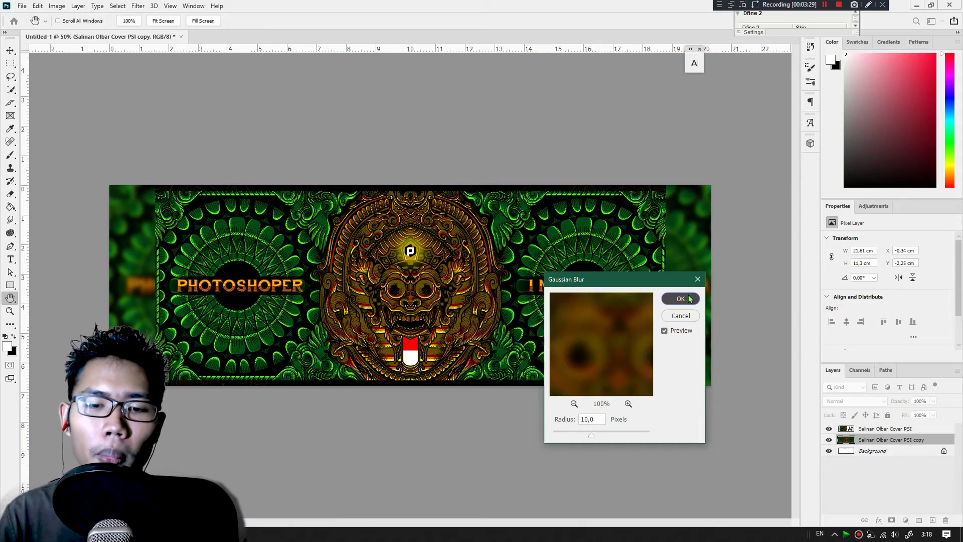
left_click(758, 103)
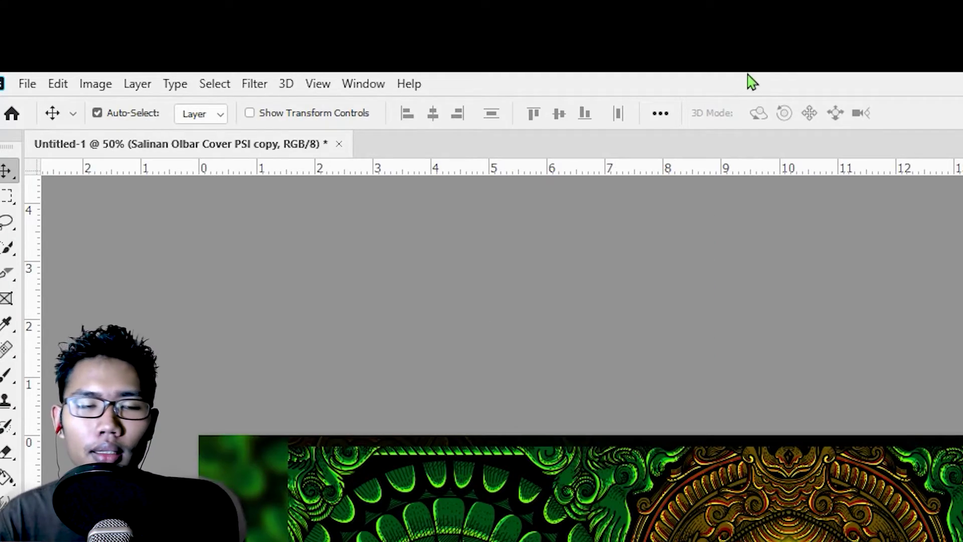
Step: Add a vertical guide at 33,3% of the canvas width
left_click(313, 83)
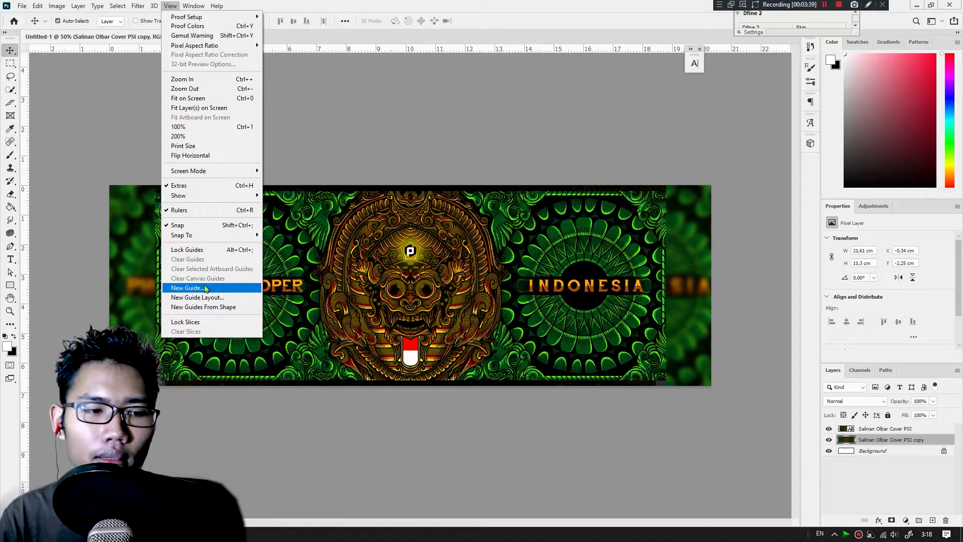
left_click(389, 366)
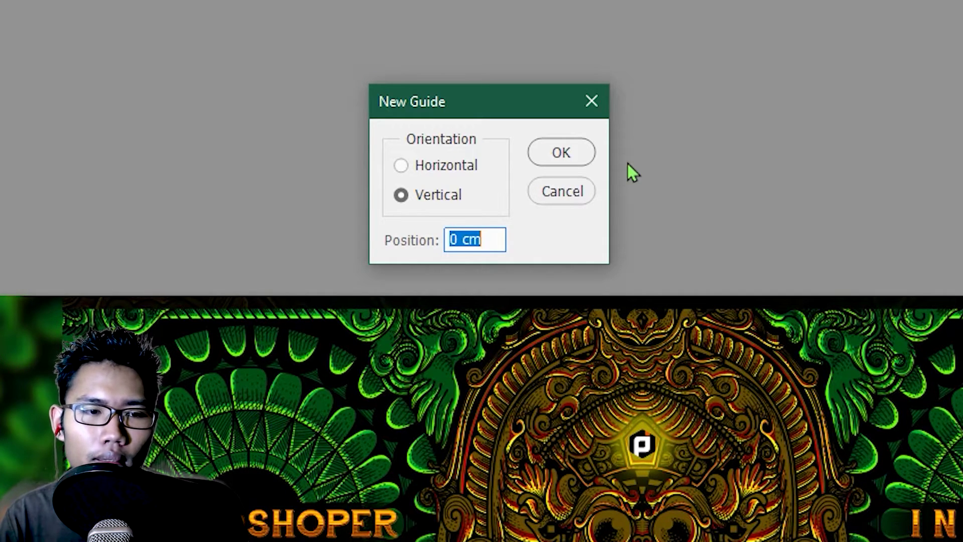
left_click_drag(501, 247, 445, 250)
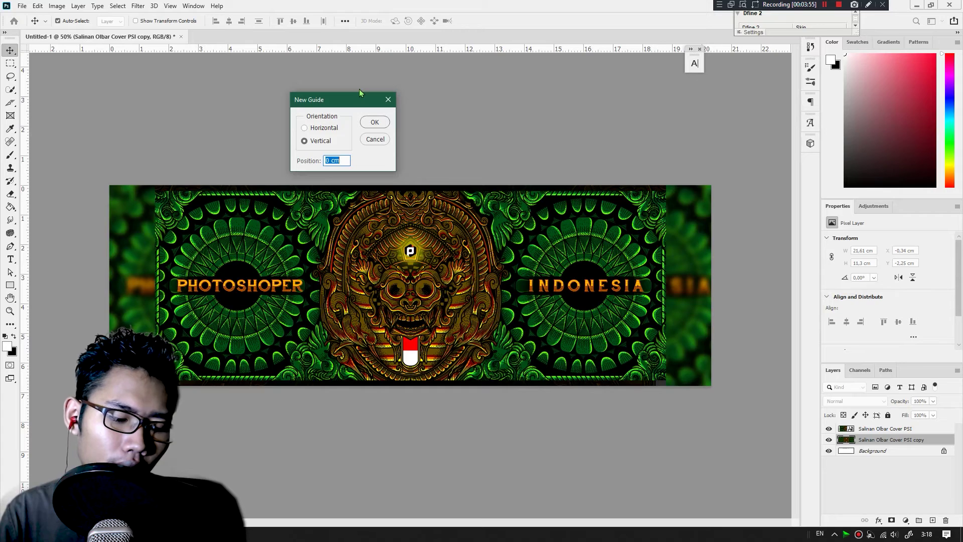
type("33,3")
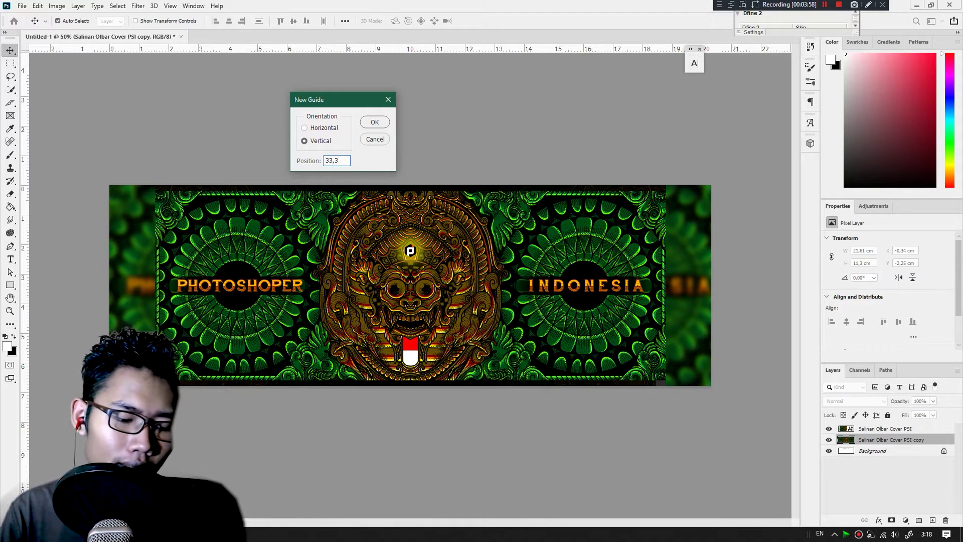
left_click(376, 121)
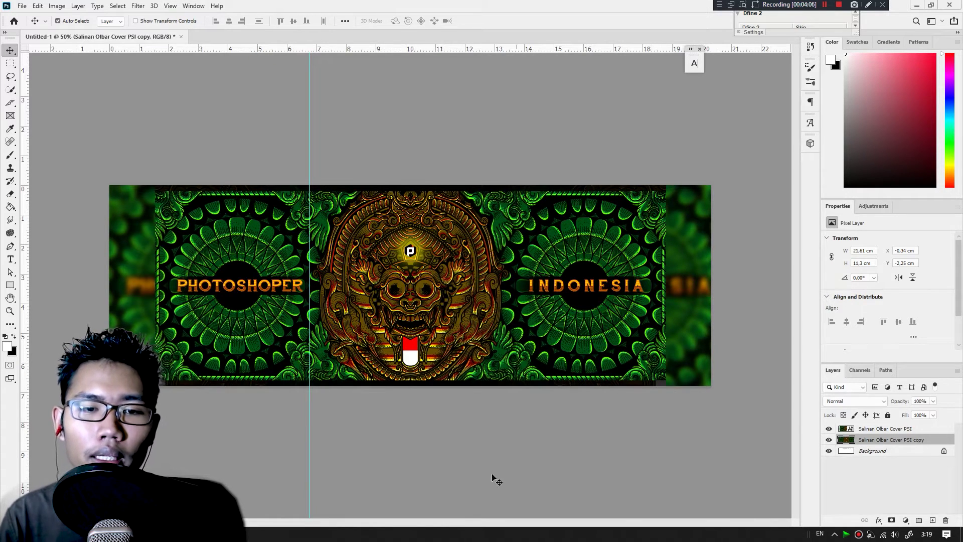
Step: Add a second vertical guide at 66,6% of the canvas width
left_click(170, 6)
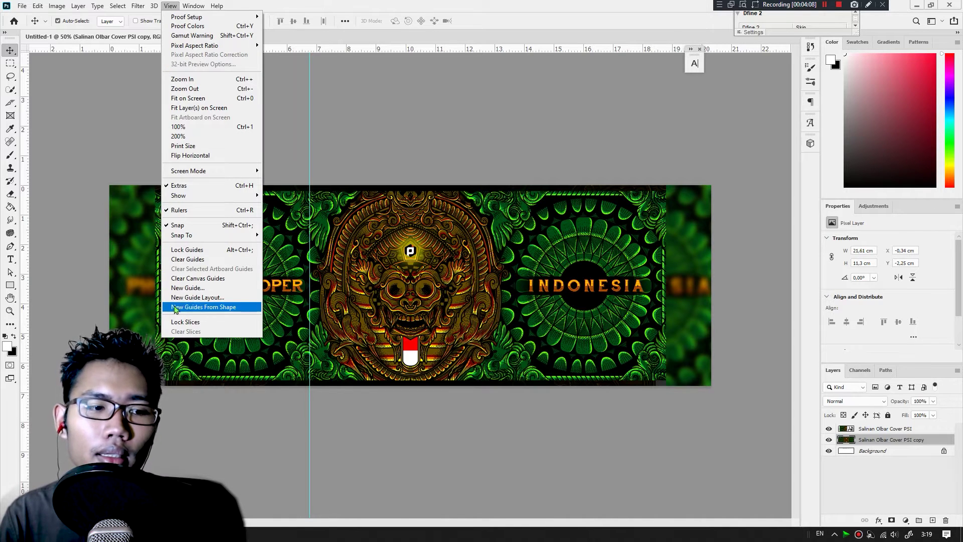
left_click(188, 288)
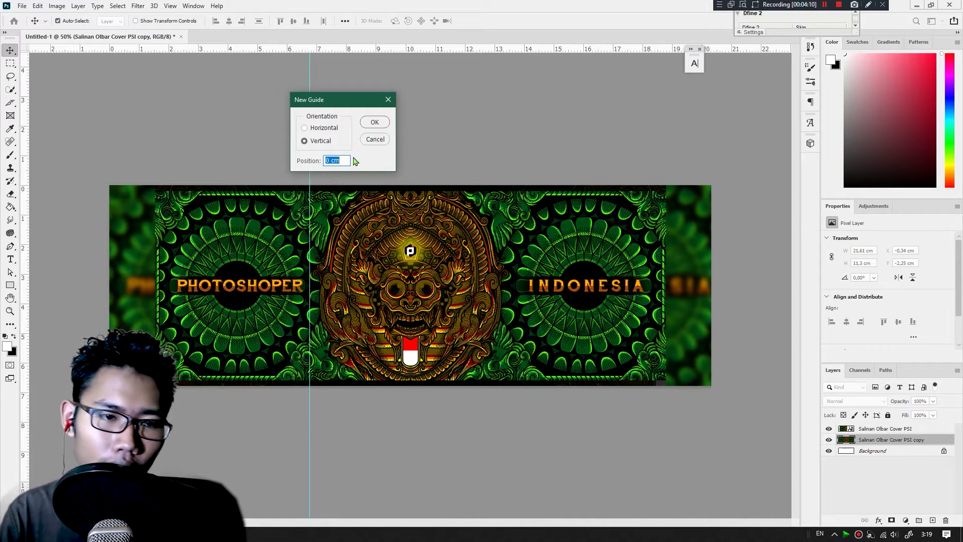
type("66,6")
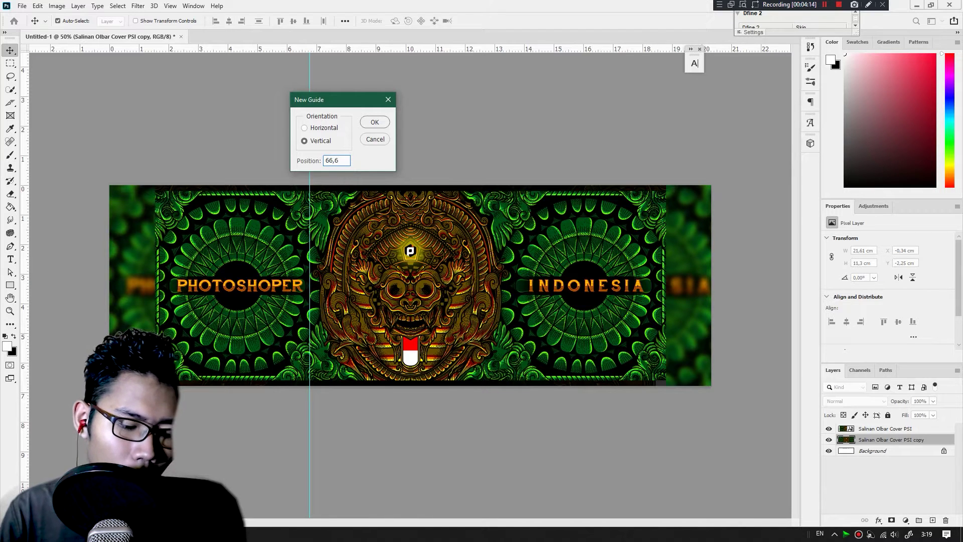
left_click(375, 122)
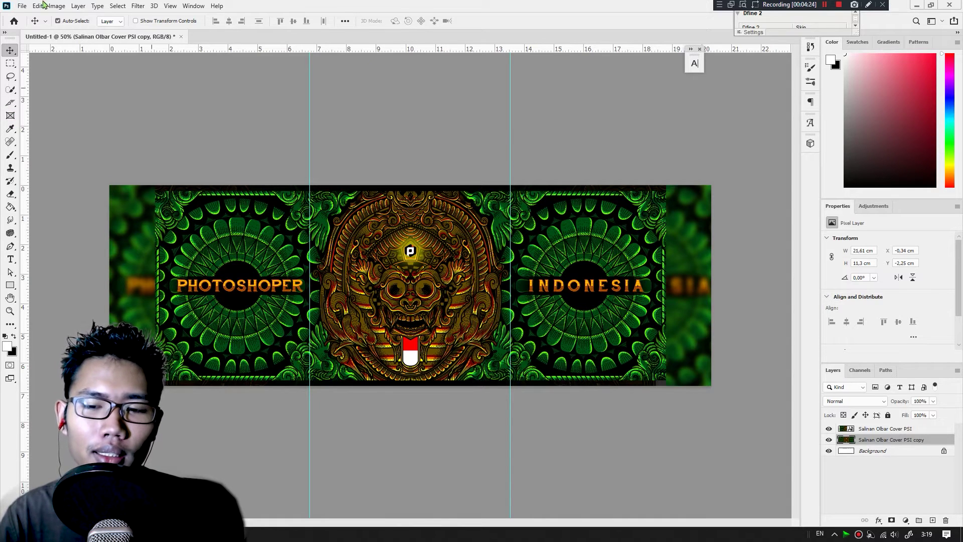
Step: Select the original Salinan Olbar Cover PSI layer and activate the Slice tool
left_click(878, 430)
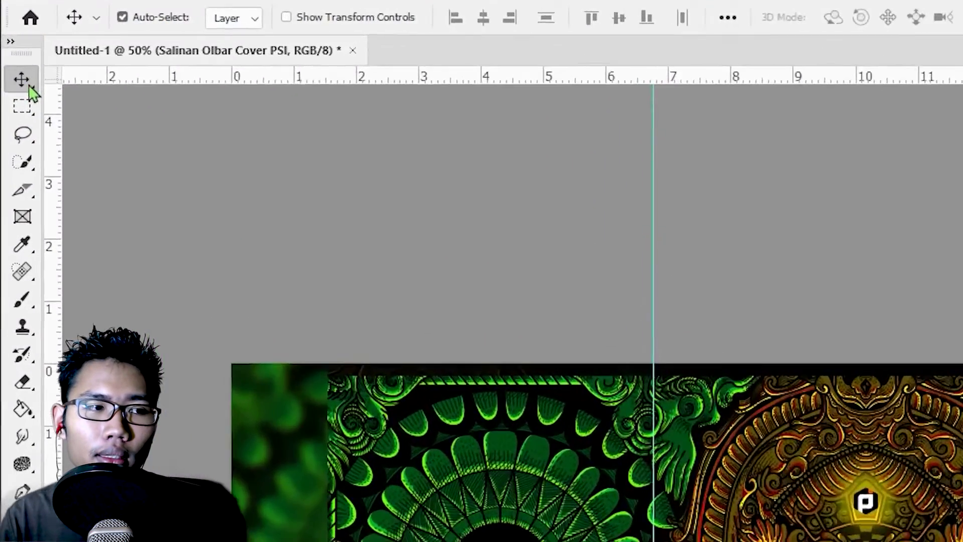
left_click(10, 63)
left_click(10, 76)
left_click(35, 194)
left_click(30, 225)
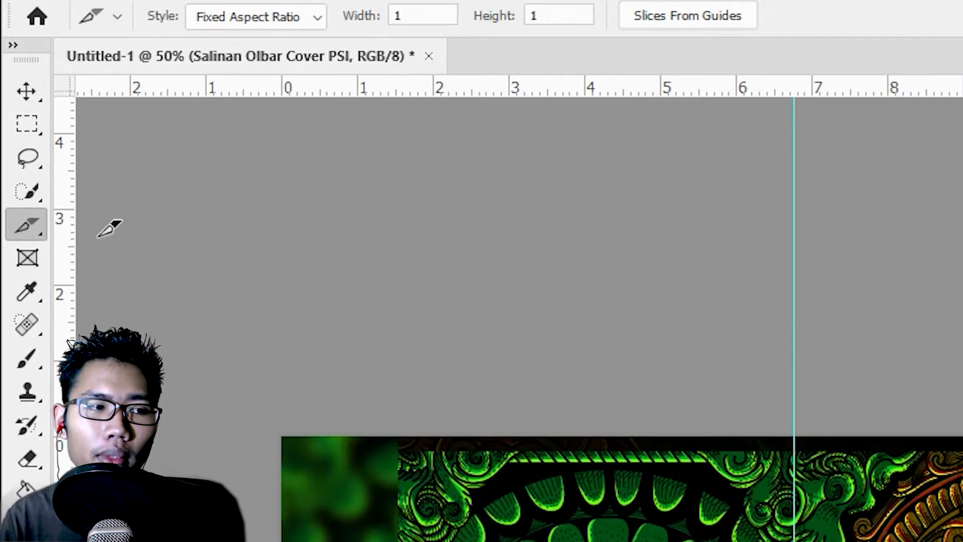
right_click(25, 233)
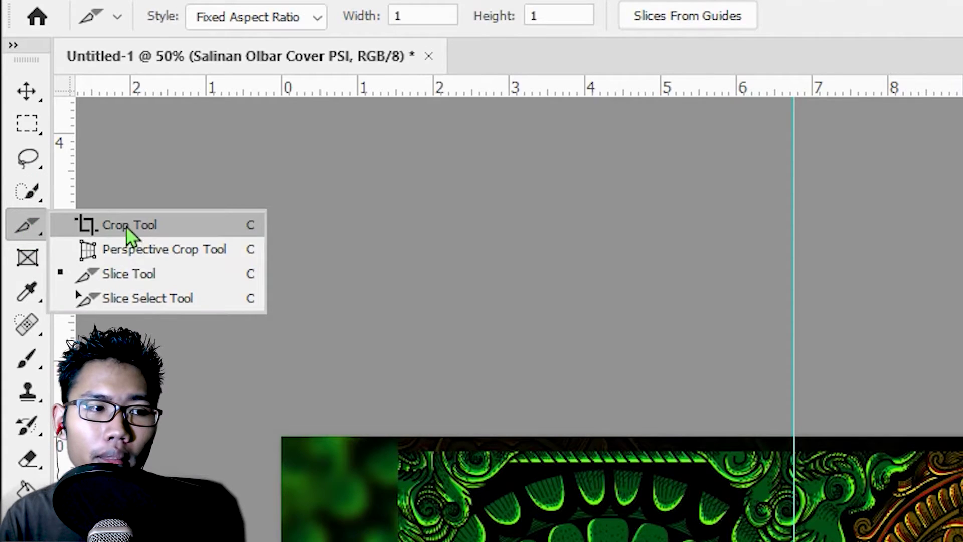
left_click(125, 225)
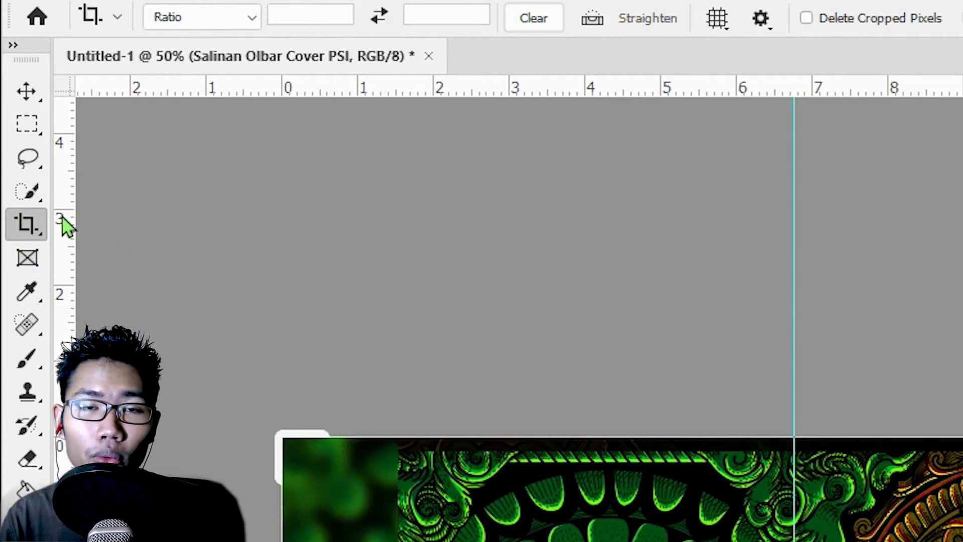
right_click(32, 225)
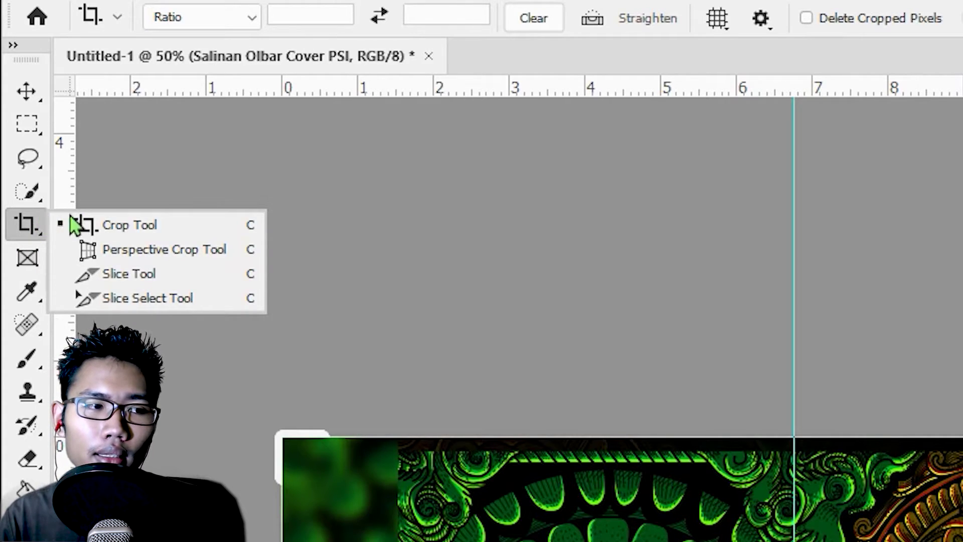
left_click(123, 273)
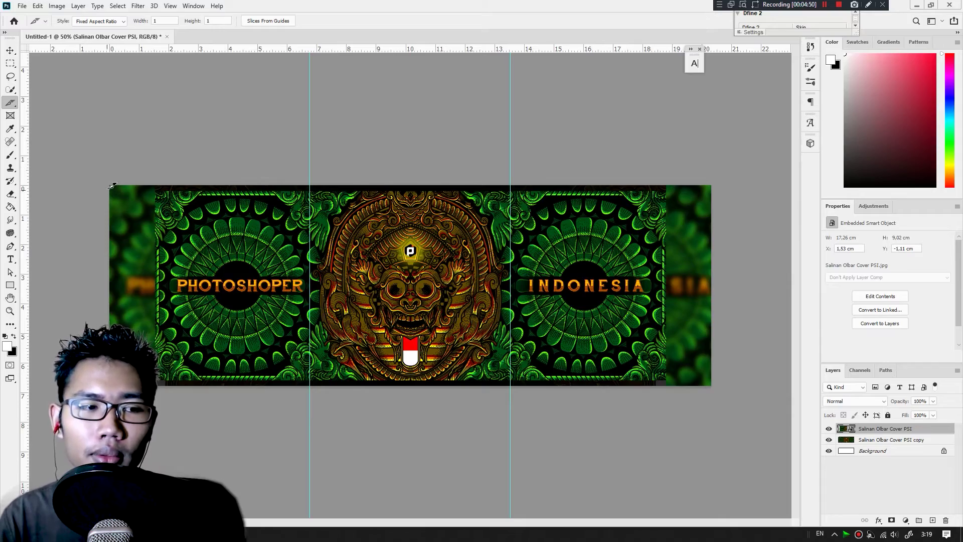
Step: Cut the cover into three square slices at a 1:1 fixed aspect ratio, one for each panel bounded by the guides
left_click_drag(114, 182, 299, 332)
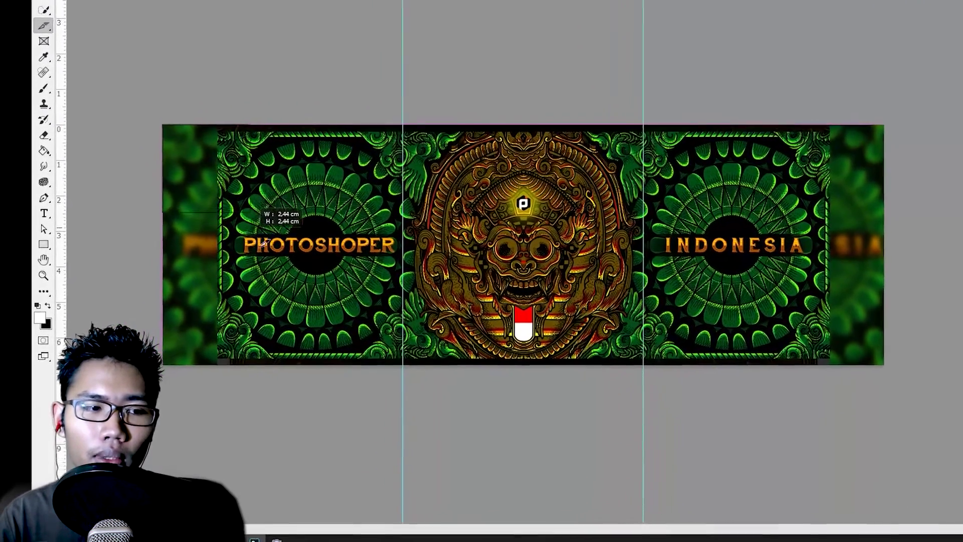
left_click_drag(360, 312, 431, 390)
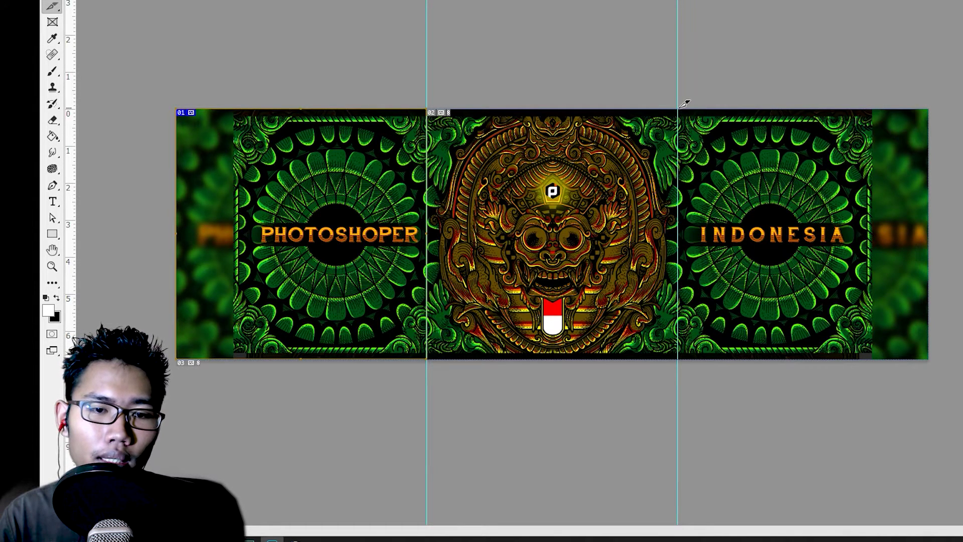
left_click_drag(677, 109, 438, 392)
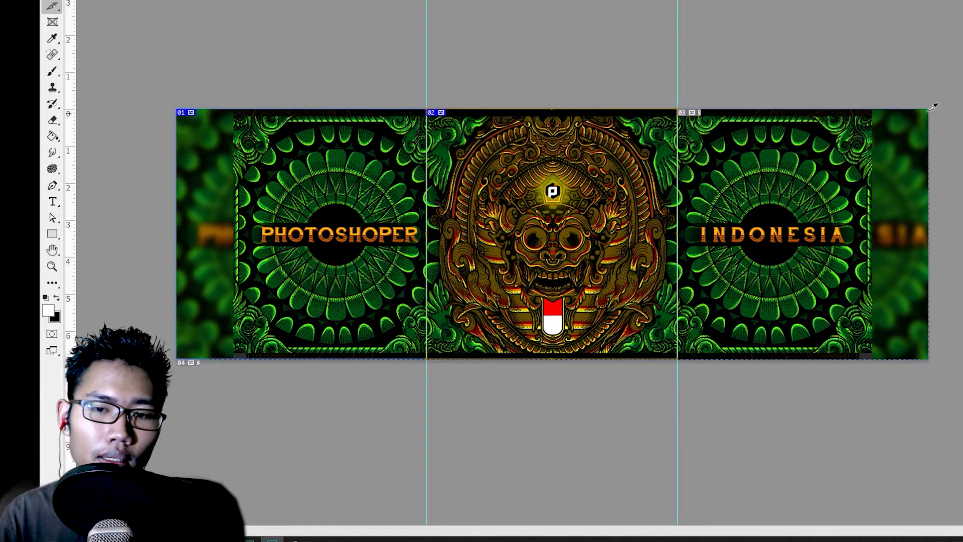
left_click_drag(929, 109, 682, 368)
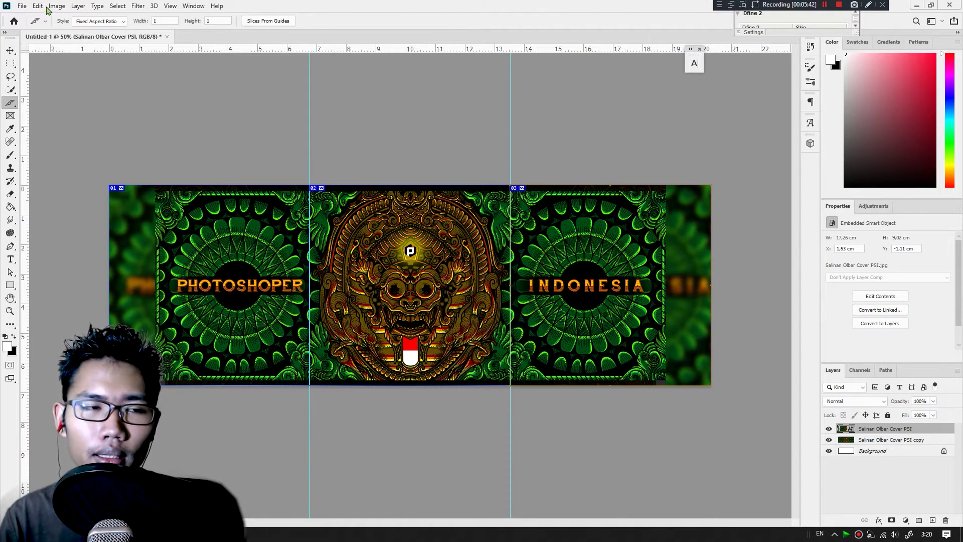
Step: Start a Save for Web (Legacy) export and show the original image preview fitted in view
left_click(22, 6)
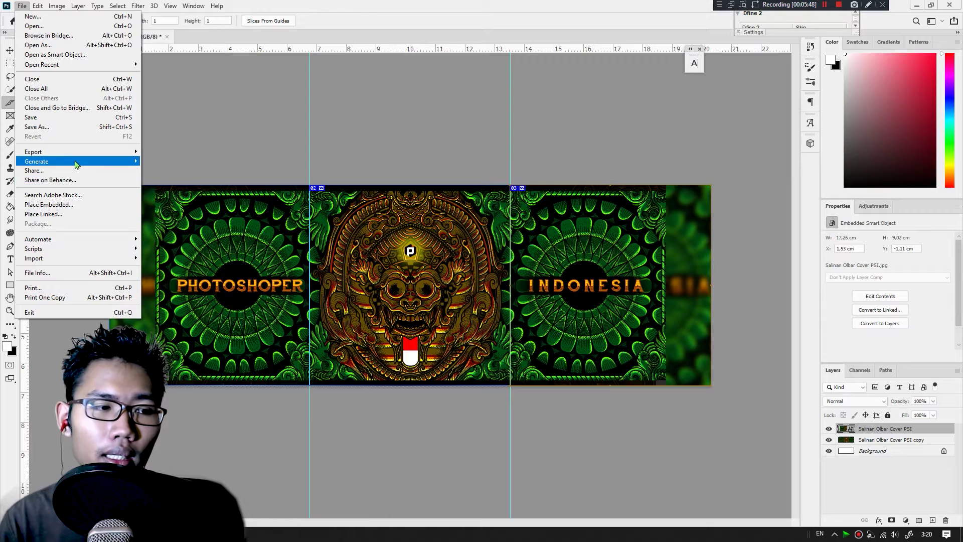
mouse_move(127, 153)
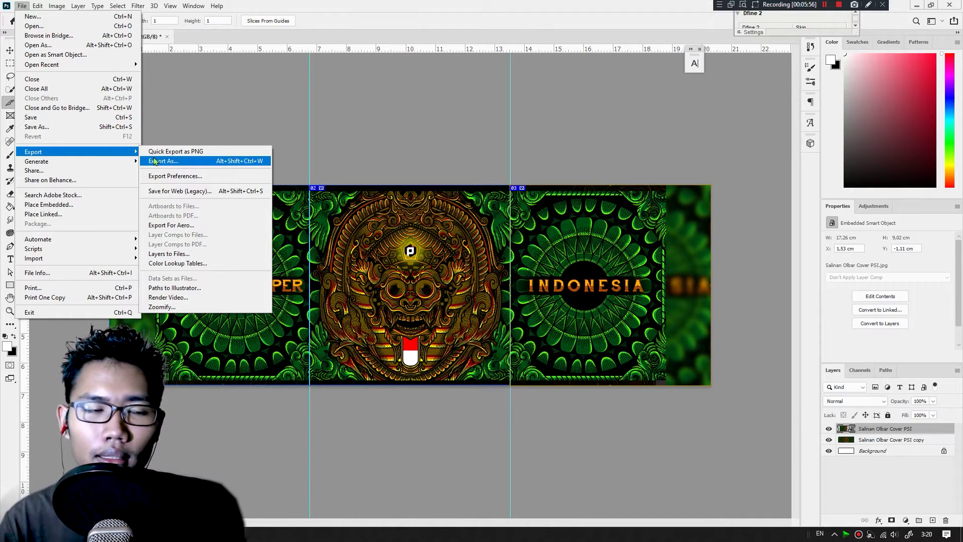
left_click(200, 193)
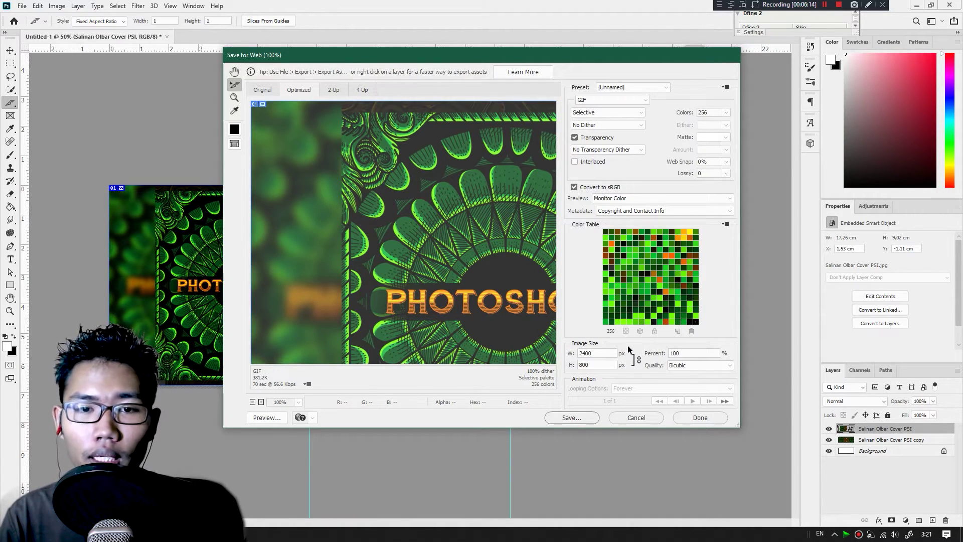
left_click(262, 90)
left_click(316, 90)
left_click(333, 91)
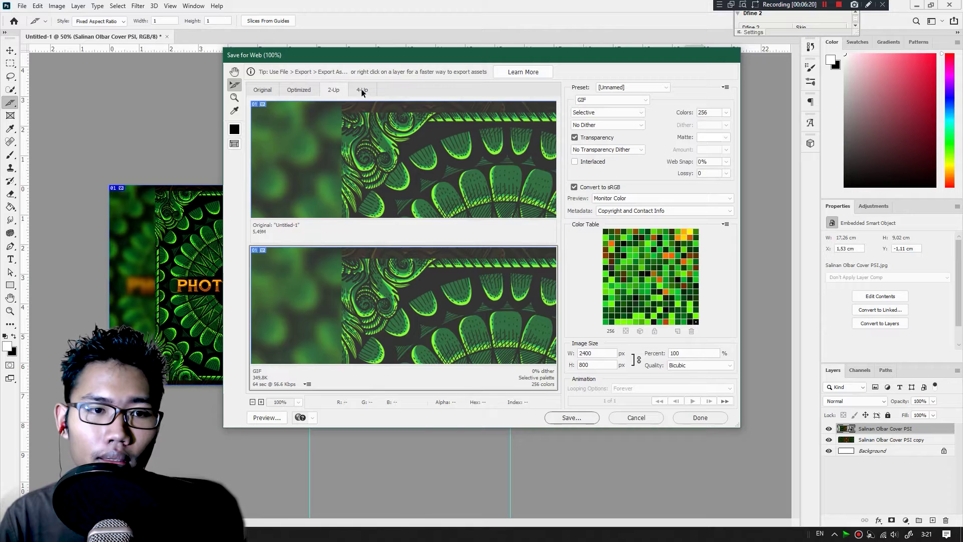
left_click(362, 90)
left_click(262, 90)
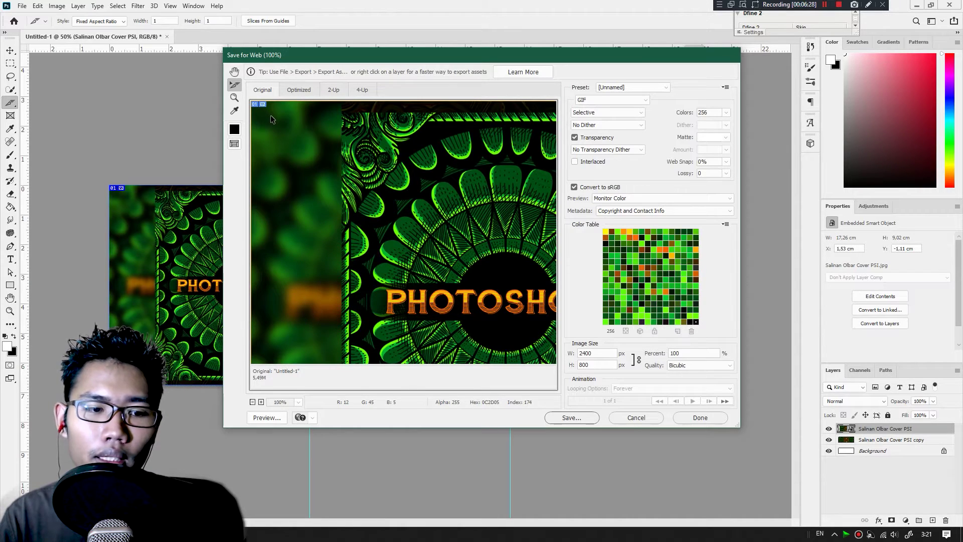
left_click(299, 402)
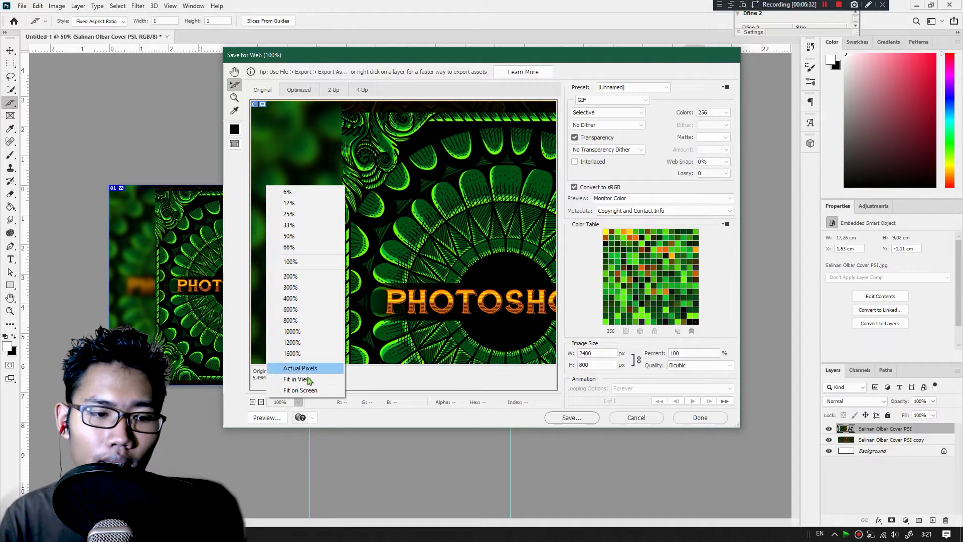
left_click(308, 379)
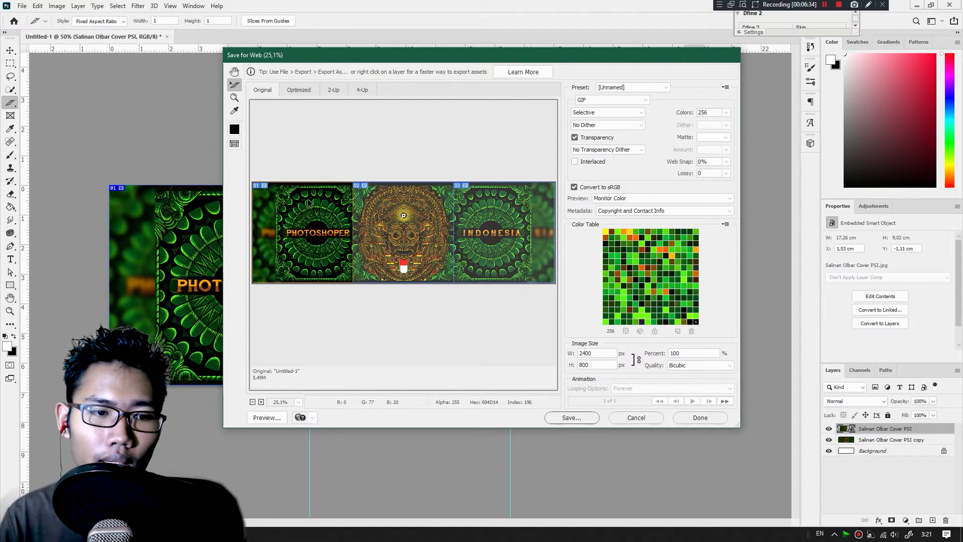
Step: Select all three slices together in the export preview
left_click(426, 237)
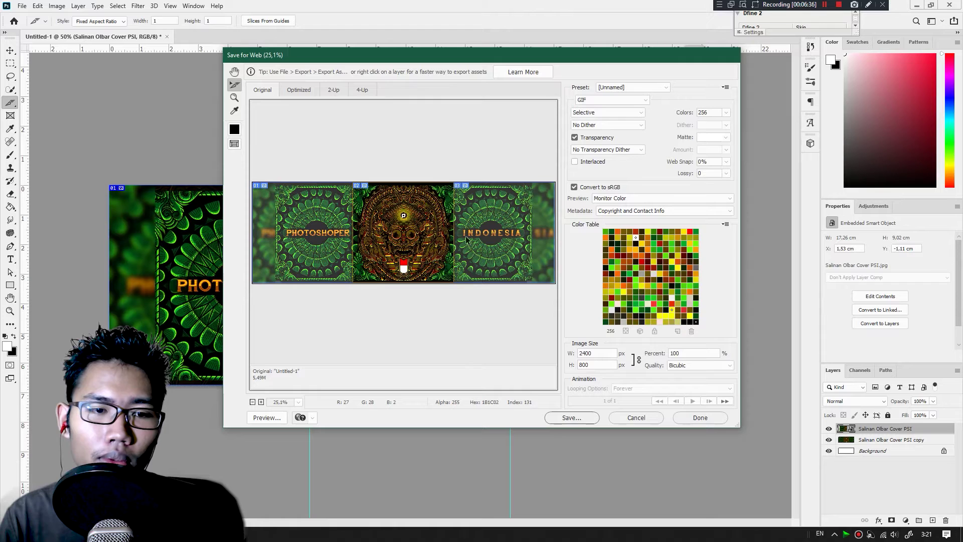
left_click(486, 236, "shift")
left_click(289, 250)
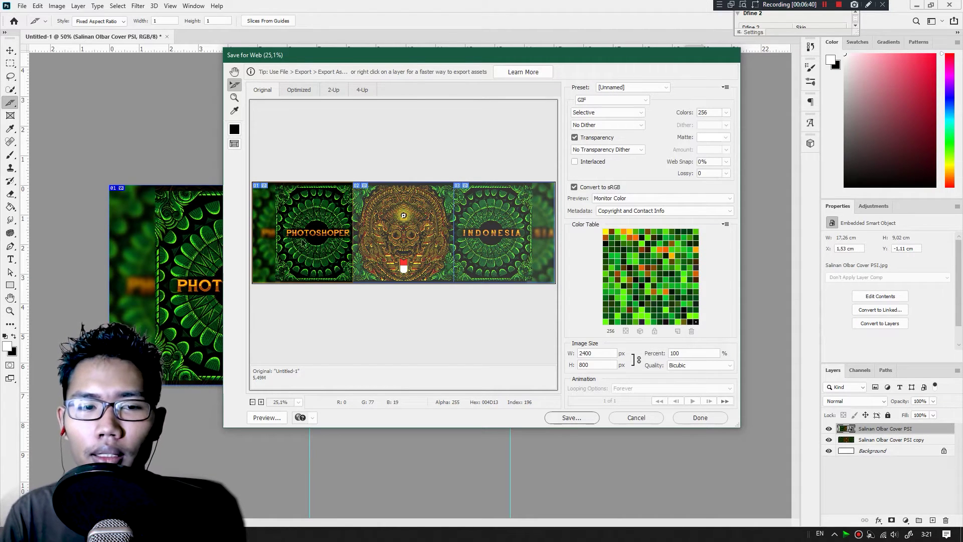
left_click(390, 218)
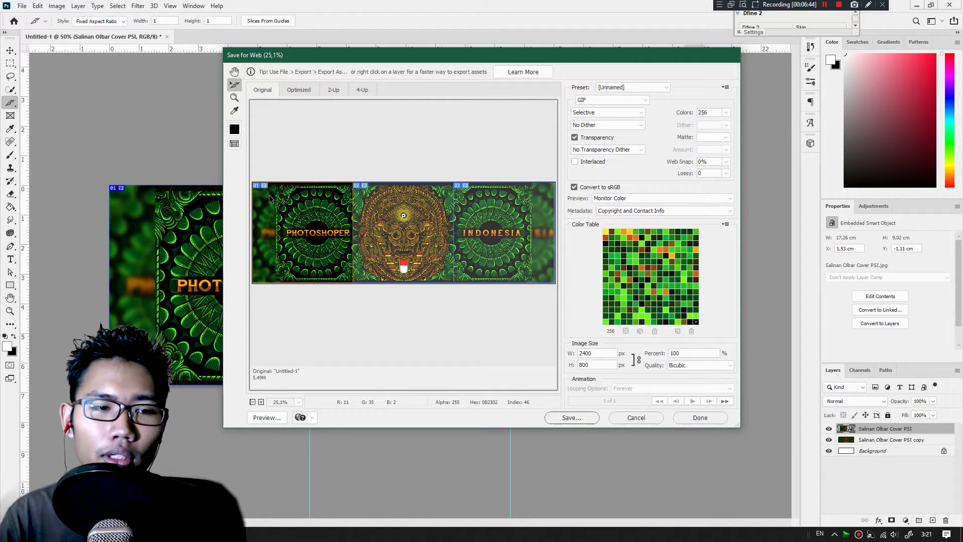
left_click(507, 239, "shift")
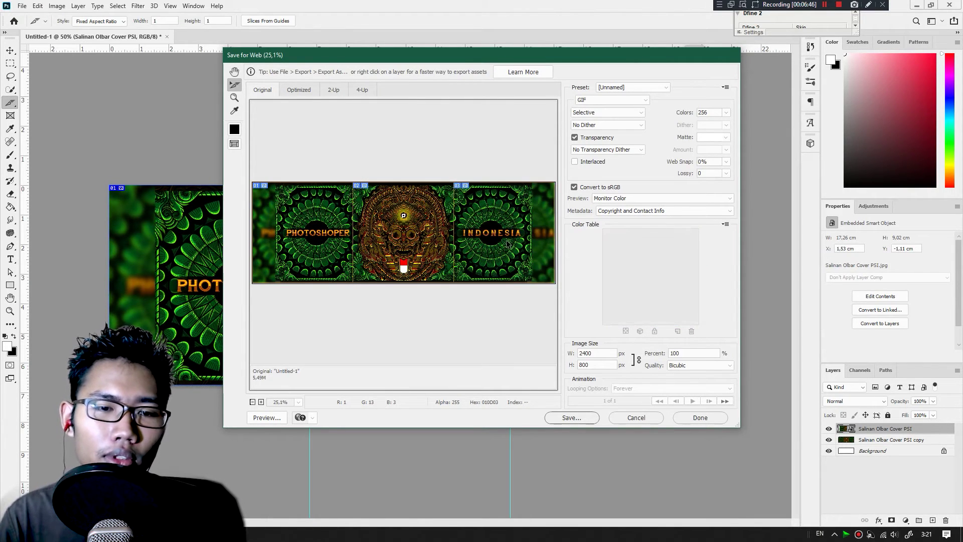
left_click(288, 211)
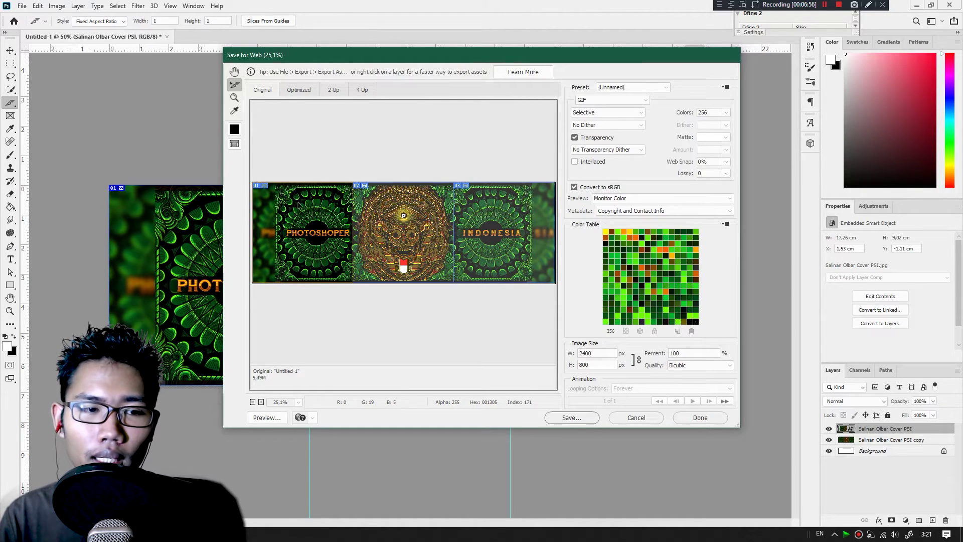
left_click(399, 221, "shift")
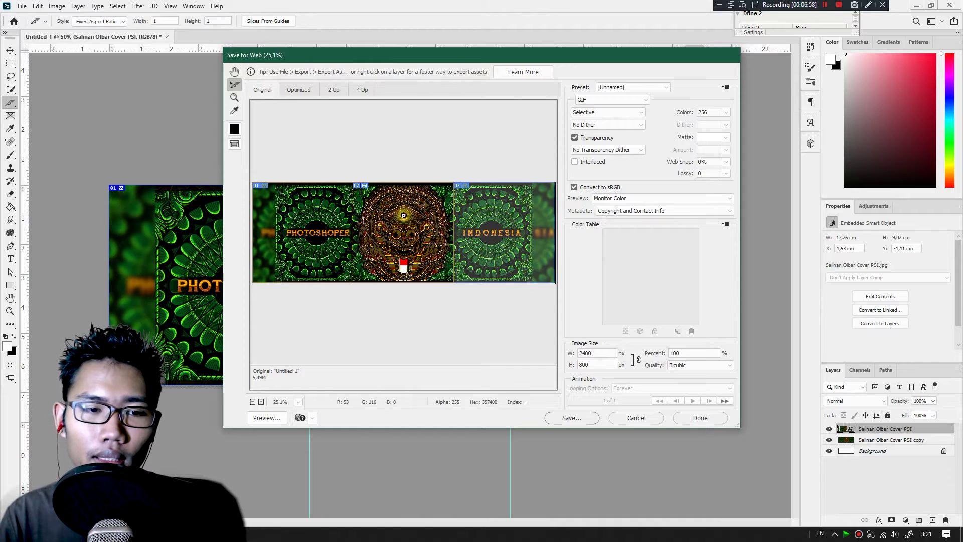
left_click(522, 247, "shift")
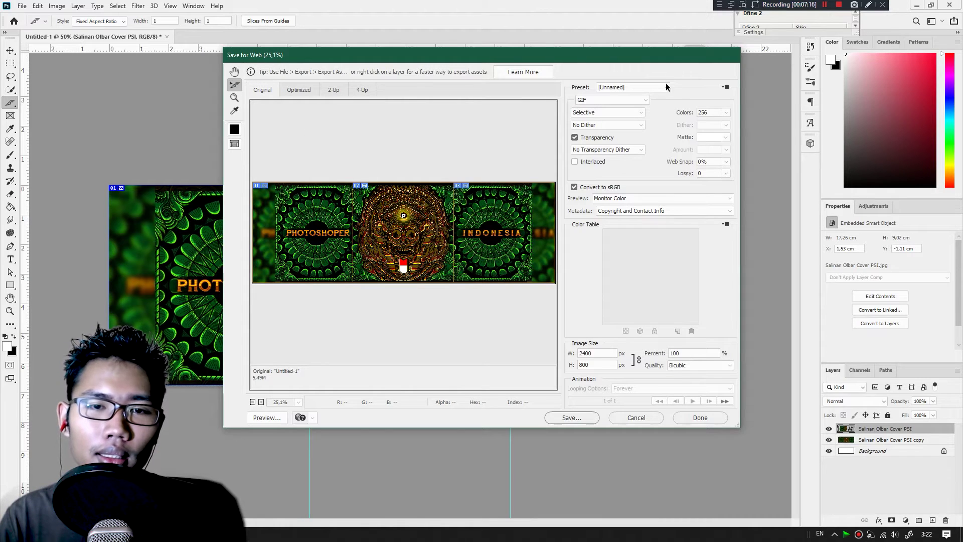
Step: Apply the JPEG High preset to the selected slices
left_click(646, 100)
left_click(784, 116)
left_click(791, 83)
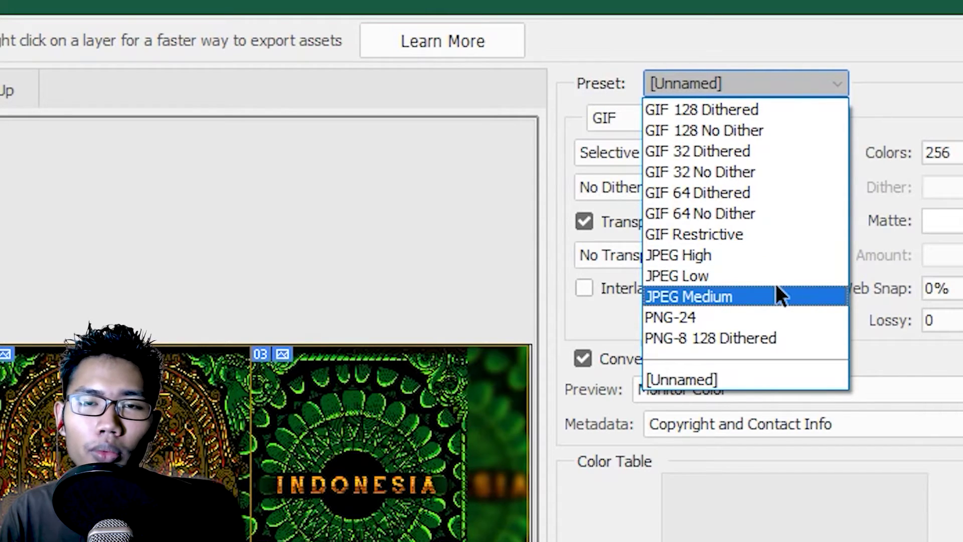
left_click(772, 255)
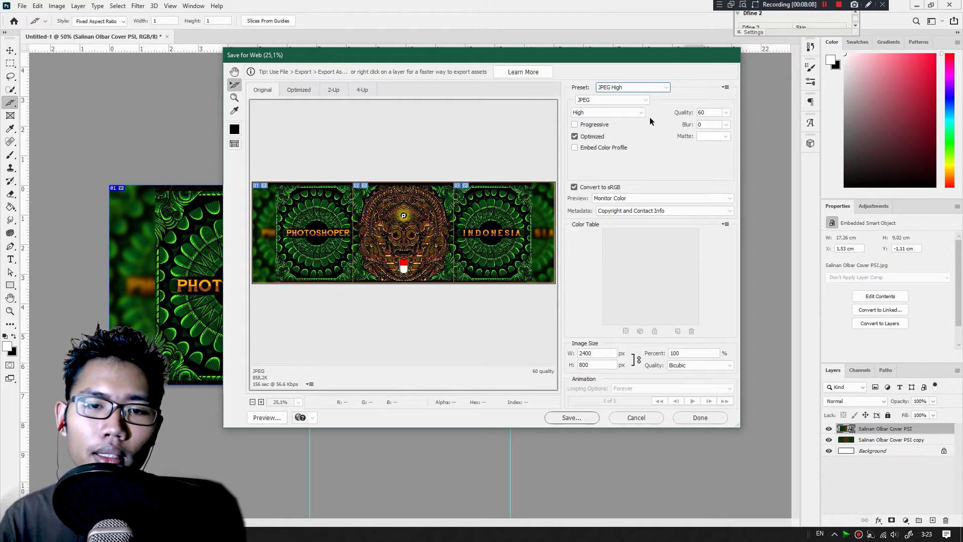
Step: Try the Very High and Maximum JPEG quality levels for the slices and return to High
left_click(616, 111)
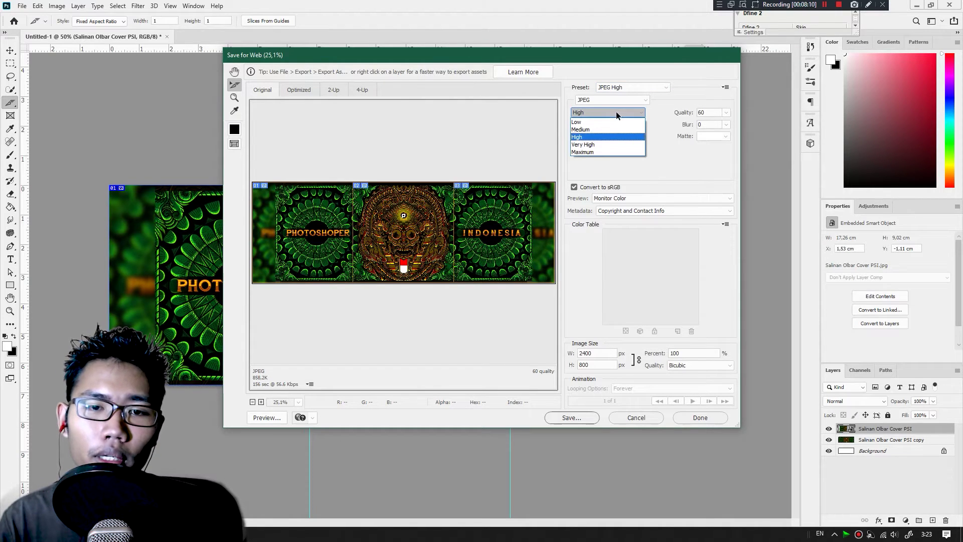
left_click(605, 112)
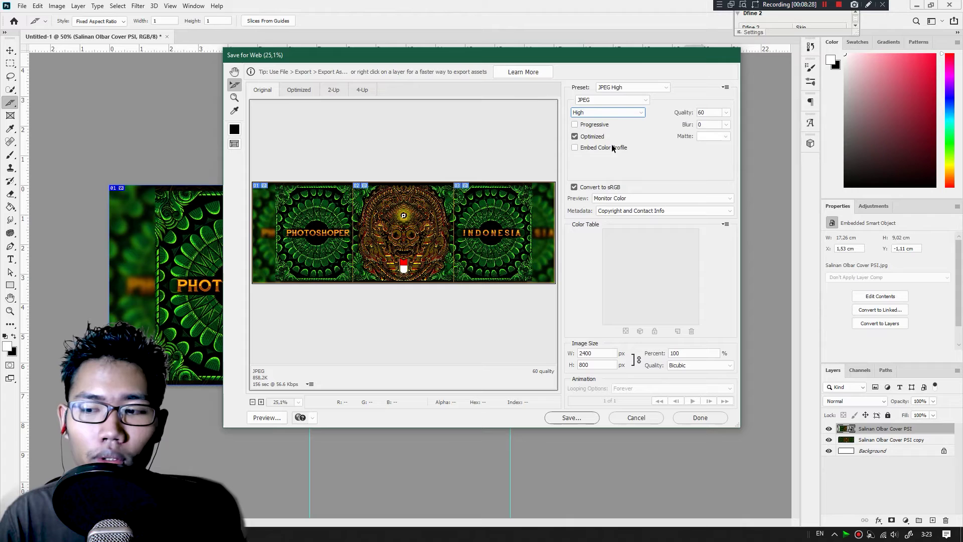
left_click(725, 112)
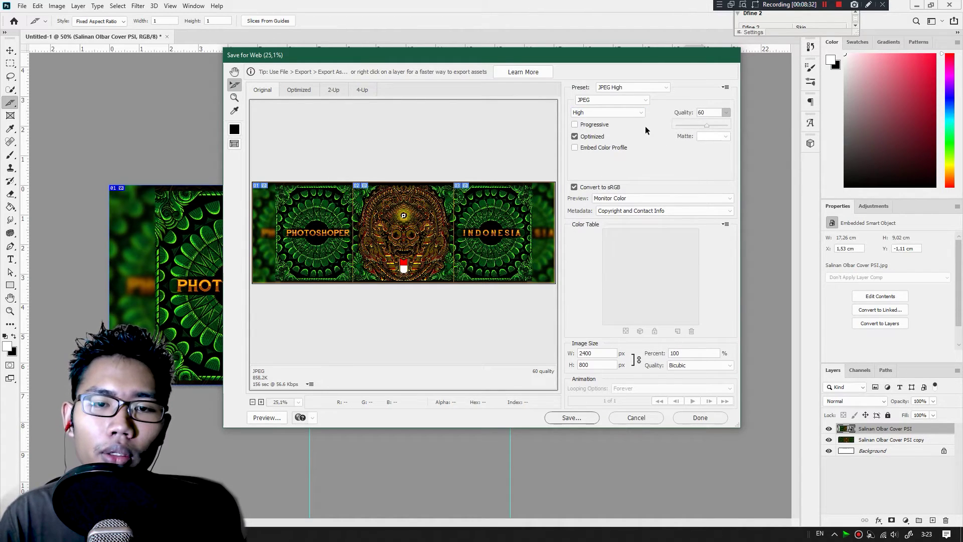
left_click(636, 112)
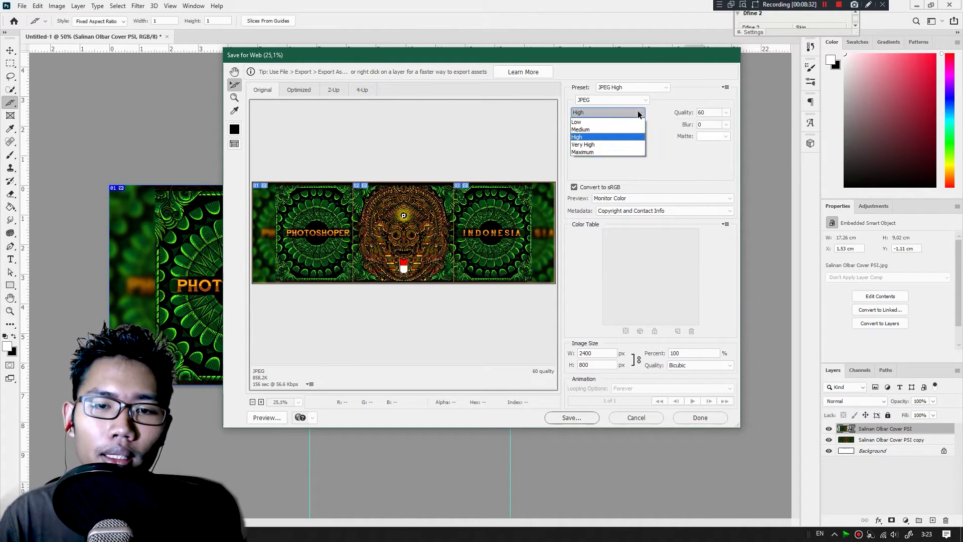
left_click(611, 144)
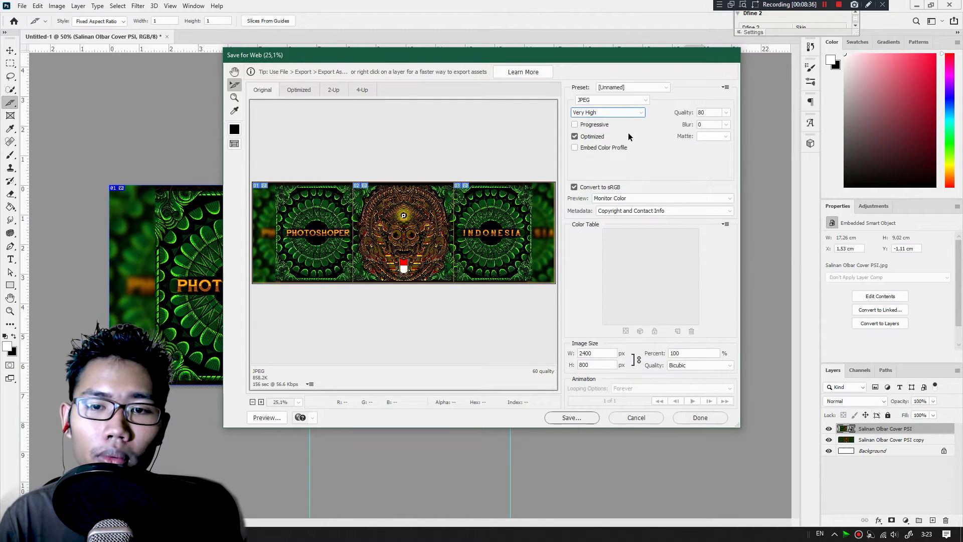
left_click(638, 112)
left_click(617, 153)
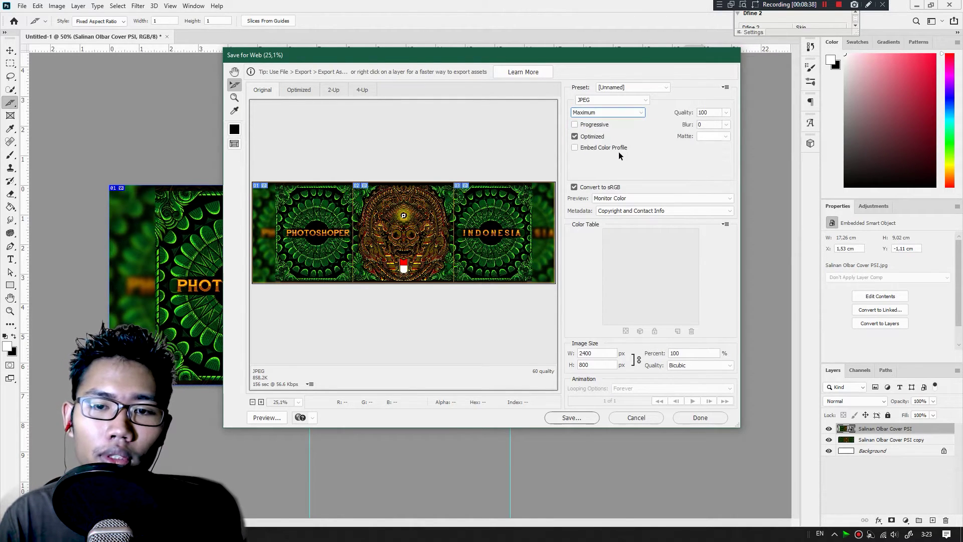
left_click(630, 116)
left_click(621, 136)
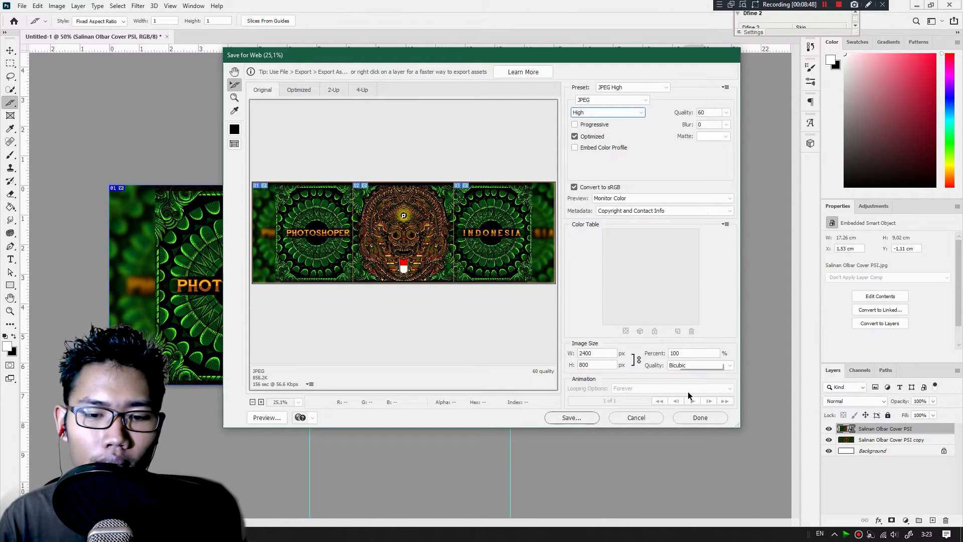
Step: Start saving the optimized slices and replace the default file name with Testhariini
left_click(589, 421)
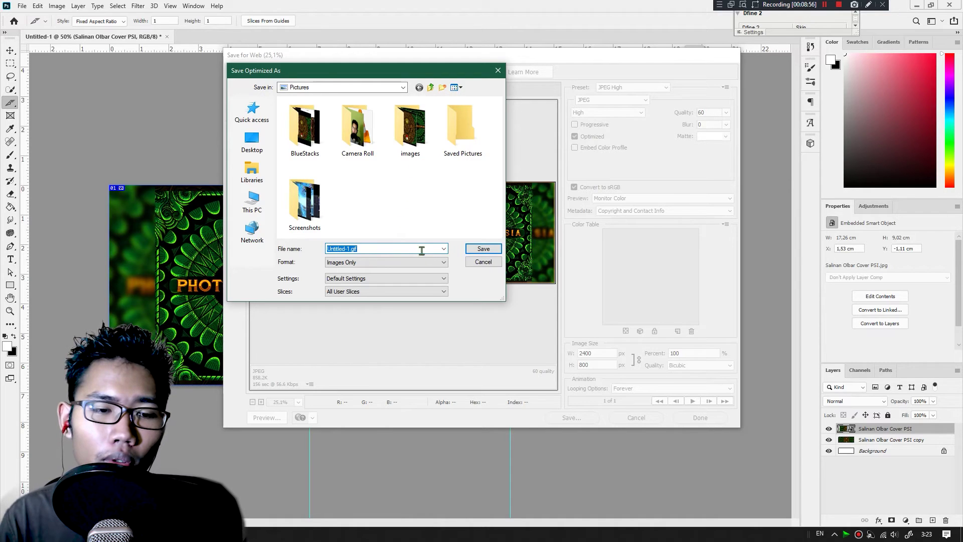
left_click(408, 250)
key("BackSpace")
key("BackSpace")
key("BackSpace")
key("BackSpace")
key("BackSpace")
key("BackSpace")
key("BackSpace")
key("BackSpace")
key("BackSpace")
key("BackSpace")
key("BackSpace")
key("BackSpace")
key("BackSpace")
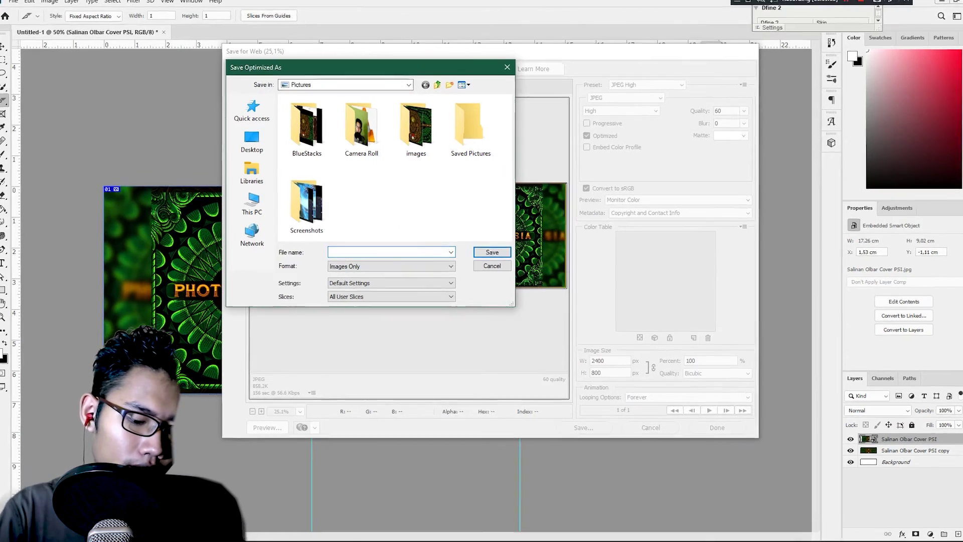
type("Testha")
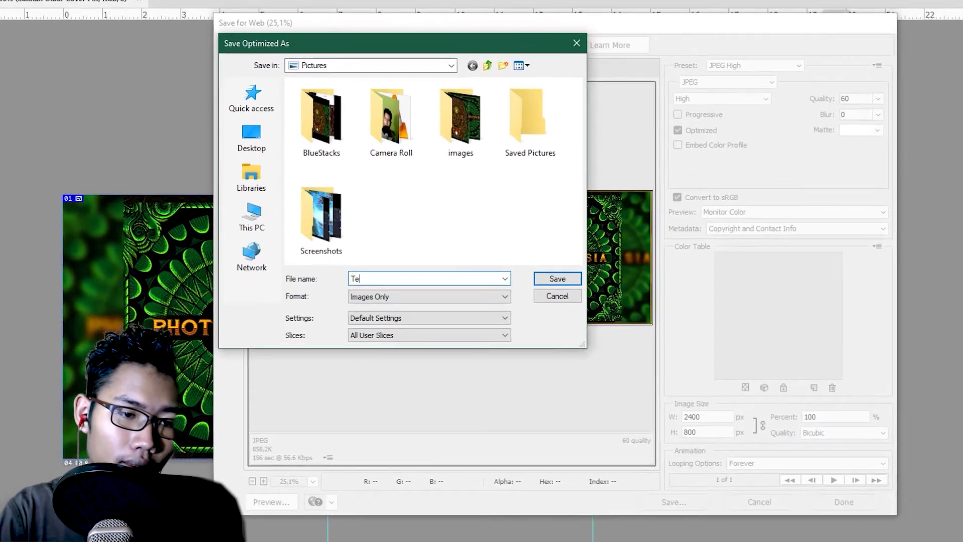
type("riini")
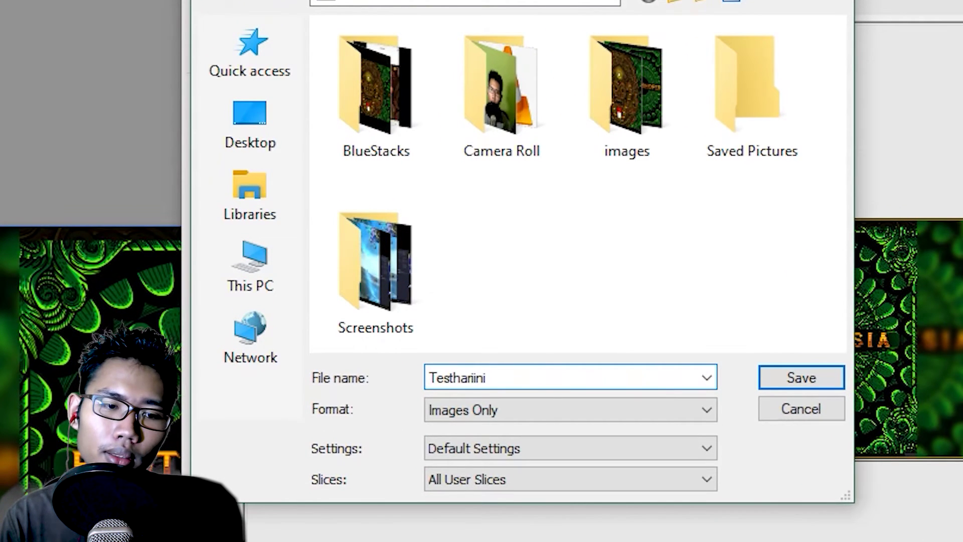
Step: Limit the export to Selected Slices and save the images
left_click(605, 474)
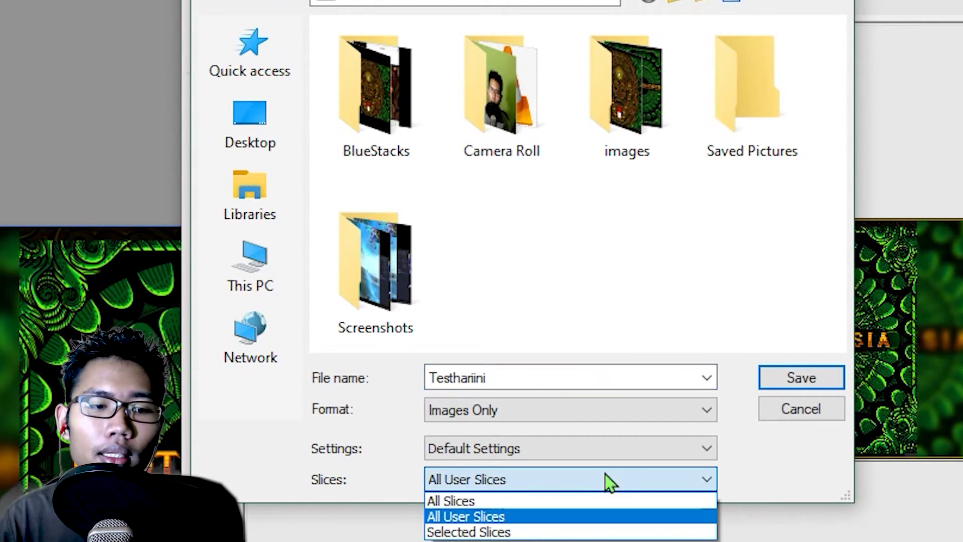
left_click(585, 532)
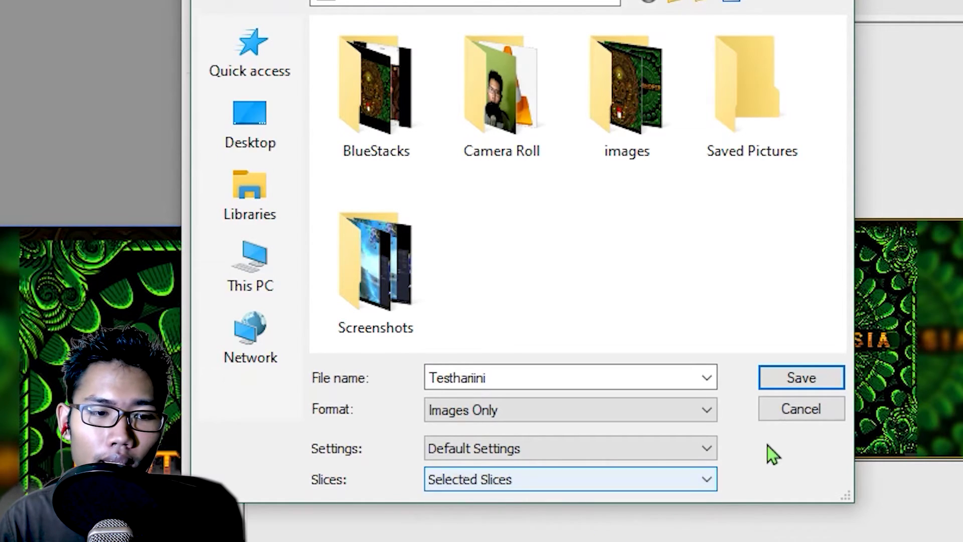
left_click(831, 375)
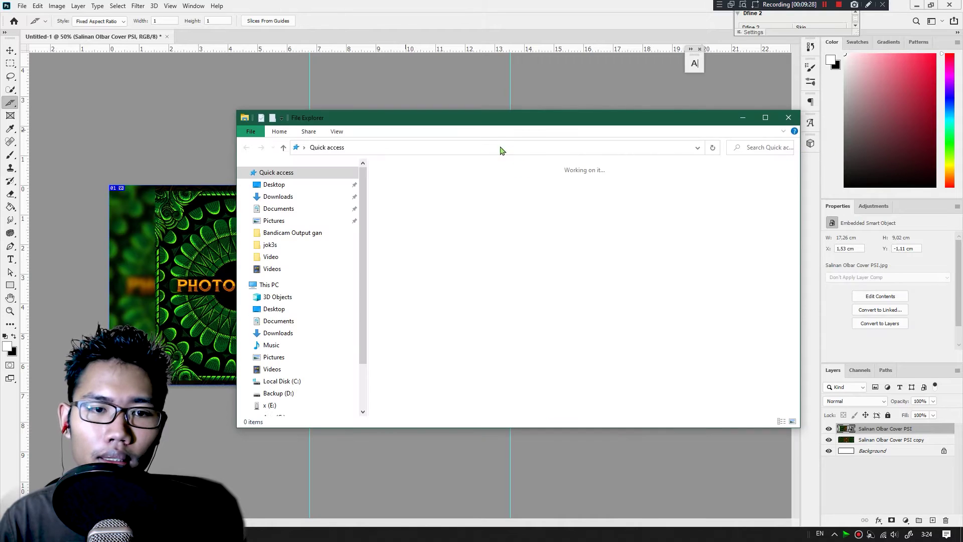
Step: Switch to File Explorer and check the three exported Testhariini JPEGs in the images folder within Pictures
left_click(301, 222)
right_click(531, 303)
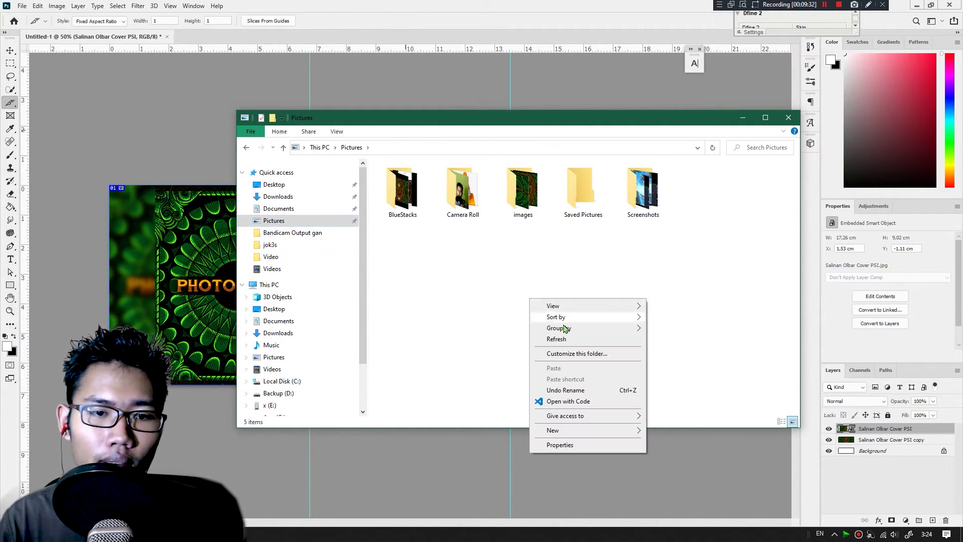
left_click(560, 338)
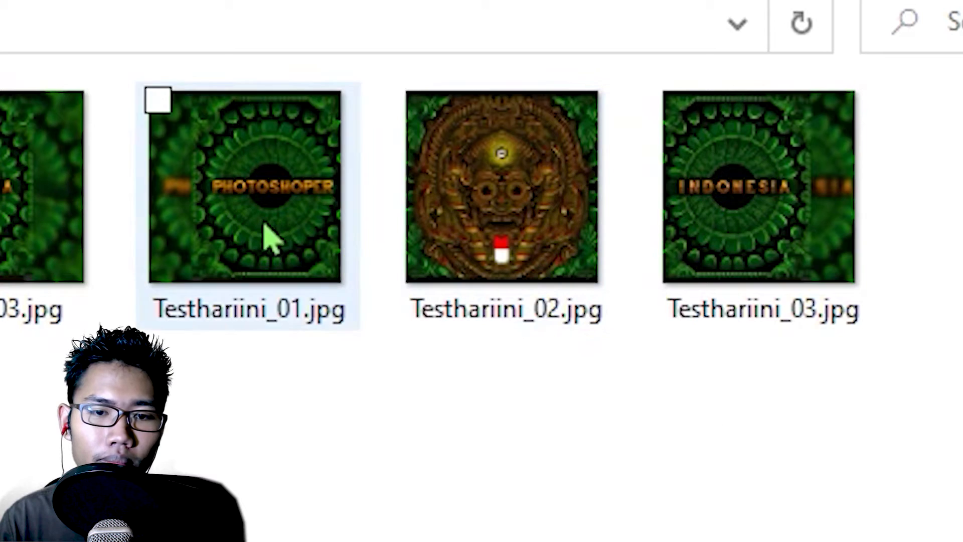
left_click(265, 225)
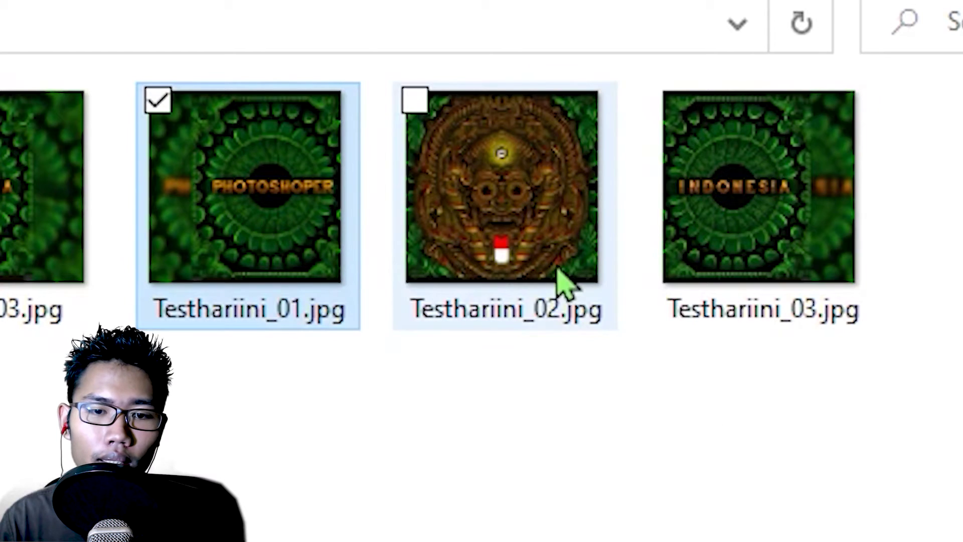
left_click(555, 279)
left_click(796, 280)
left_click(268, 286)
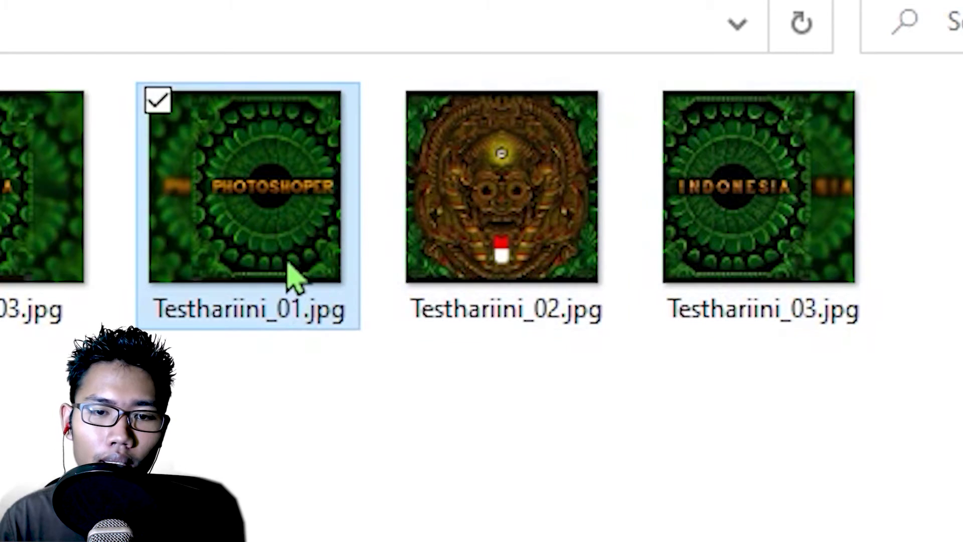
Step: View Testhariini_01.jpg, Testhariini_02.jpg and Testhariini_03.jpg in separate, offset Windows Photo Viewer windows
double_click(289, 271)
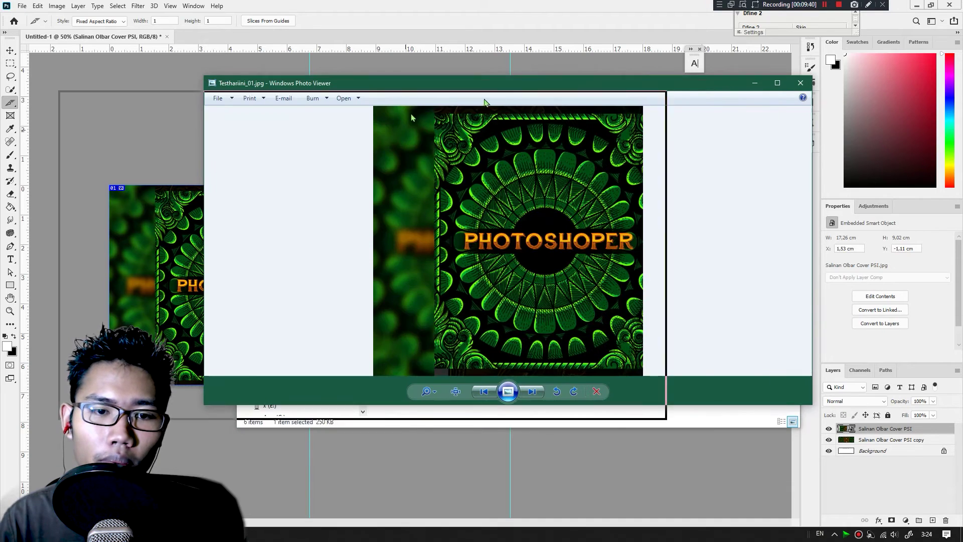
left_click_drag(631, 92, 303, 131)
left_click(641, 188)
double_click(642, 188)
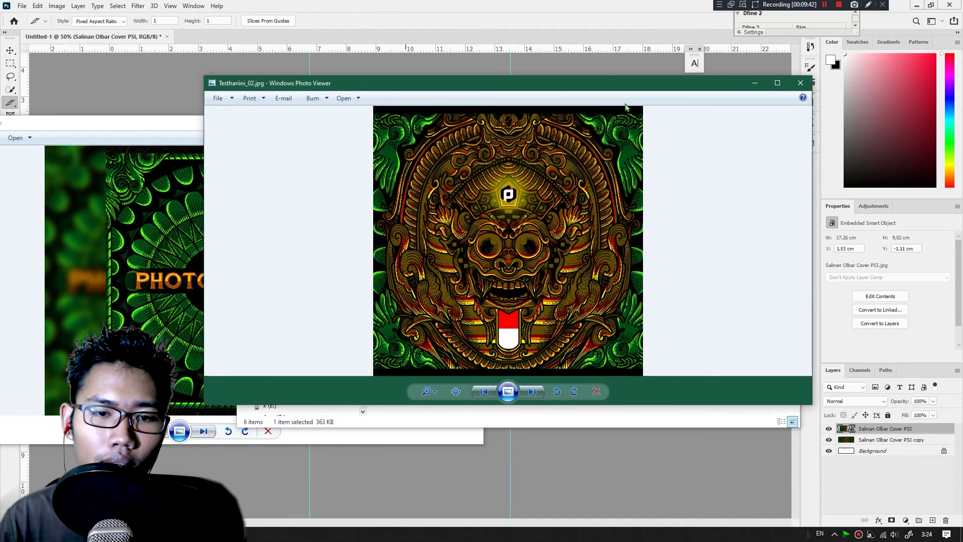
left_click_drag(501, 95, 348, 154)
left_click(722, 209)
double_click(721, 209)
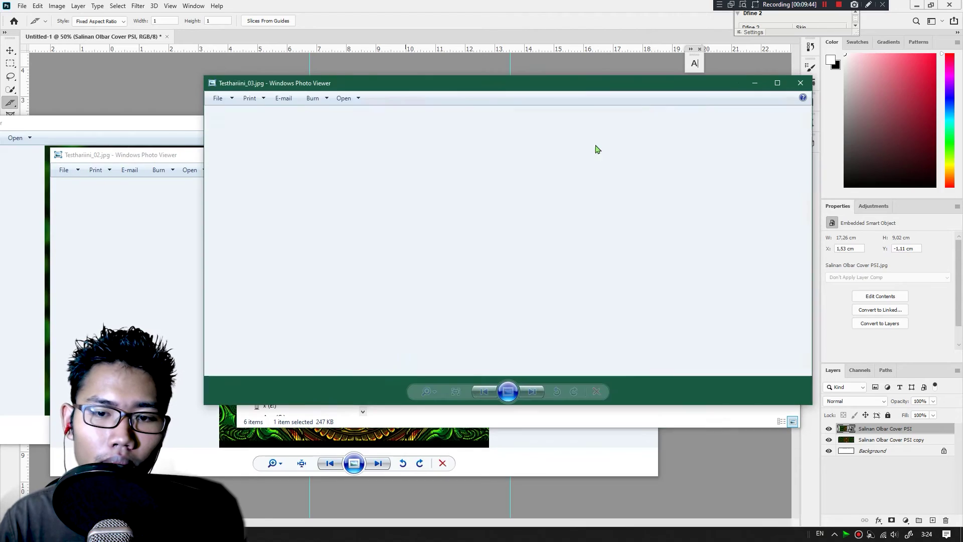
left_click_drag(611, 94, 744, 177)
Step: Shrink and reposition the viewer windows of Testhariini_02.jpg and Testhariini_03.jpg so they overlap less
left_click(221, 202)
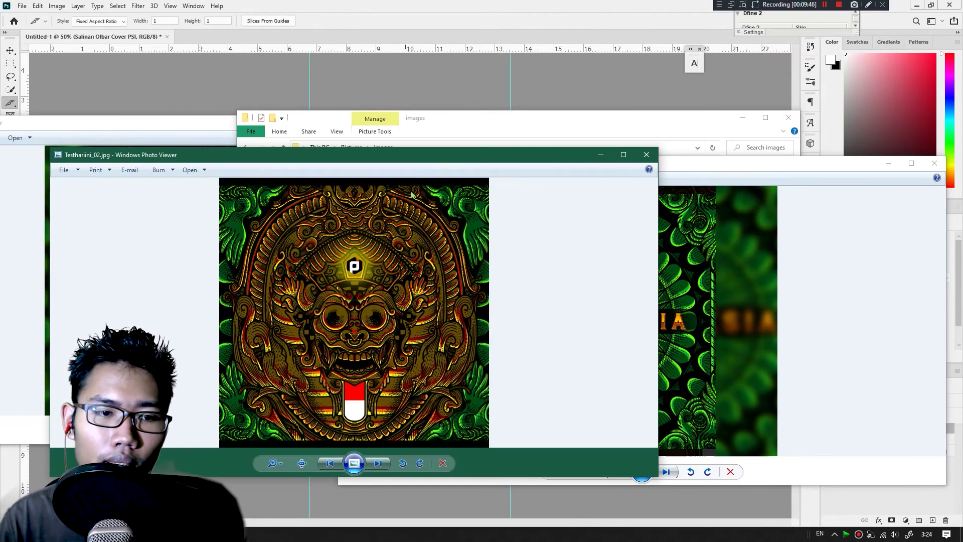
left_click_drag(452, 161, 562, 52)
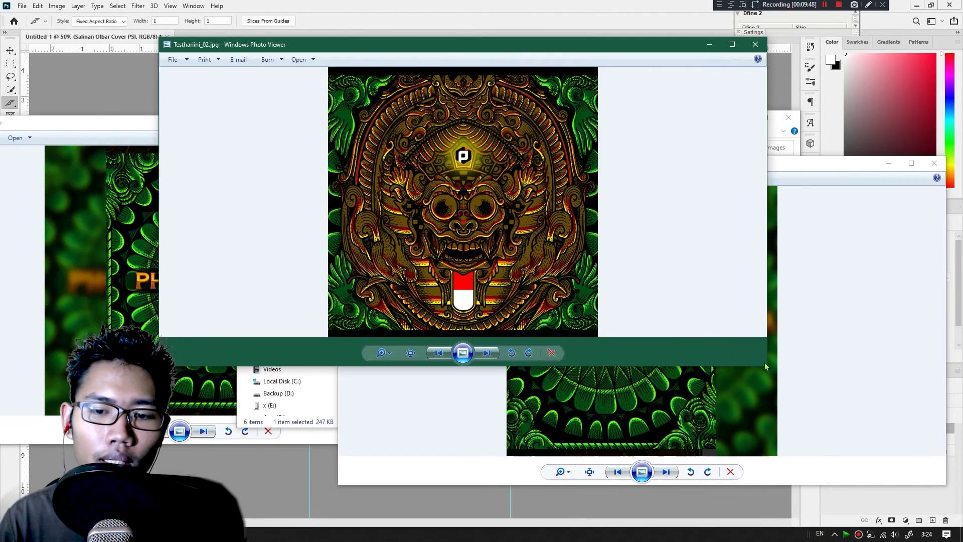
left_click_drag(768, 365, 596, 270)
left_click(811, 424)
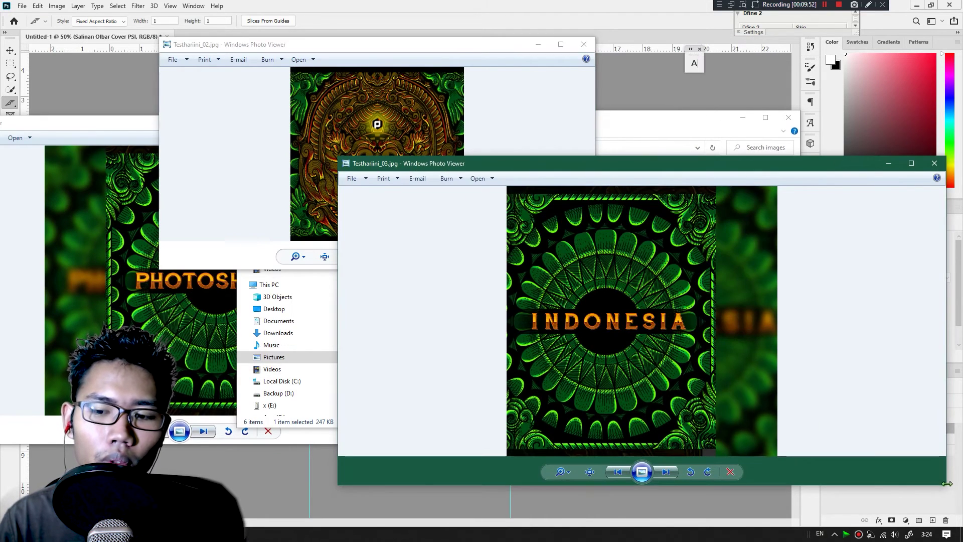
left_click_drag(947, 494, 697, 347)
left_click_drag(553, 165, 698, 249)
Step: Shrink and move the Testhariini_01.jpg window, and adjust the other two windows so all three slices can be seen together
left_click(420, 431)
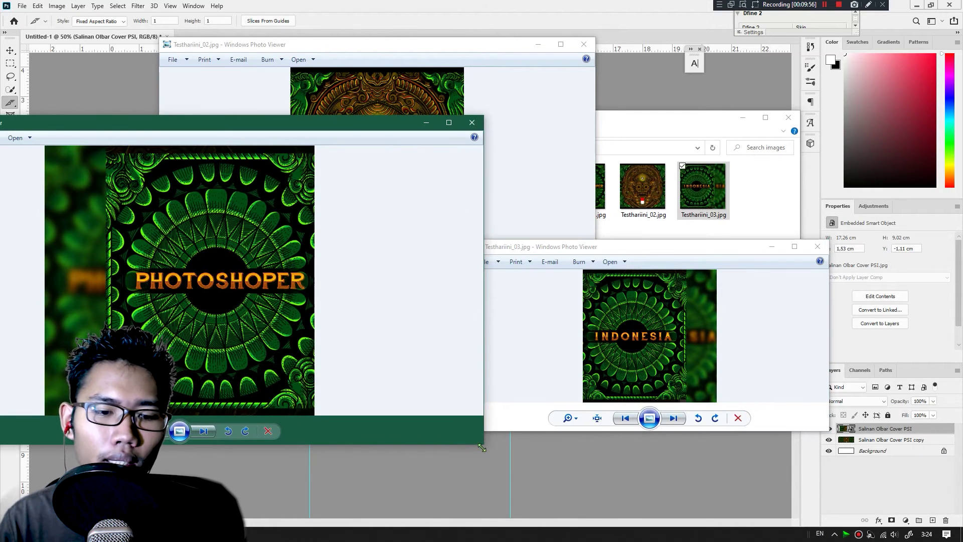
left_click_drag(481, 444, 466, 436)
left_click_drag(356, 371, 294, 351)
left_click_drag(150, 121, 296, 275)
left_click_drag(628, 247, 677, 331)
left_click_drag(879, 320, 933, 254)
left_click(483, 132)
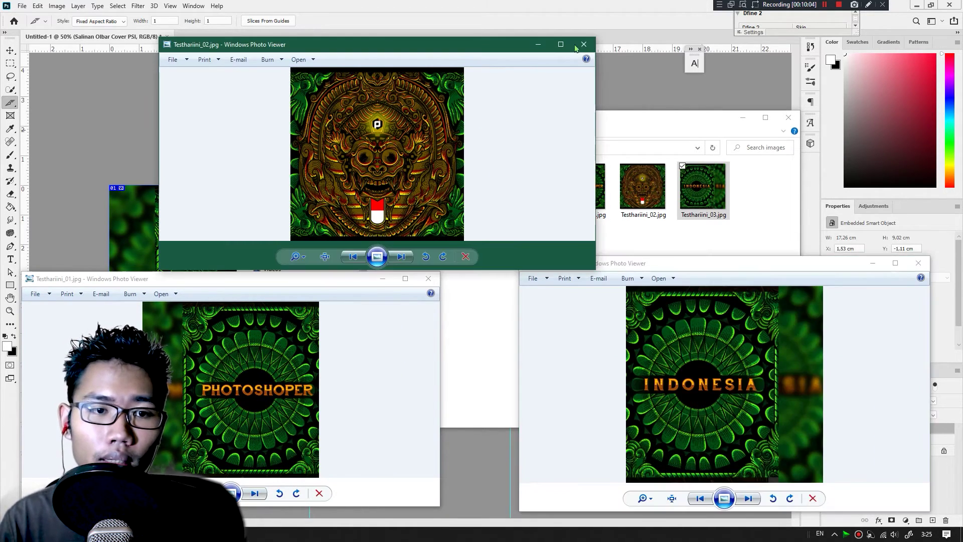
left_click_drag(596, 36, 662, 4)
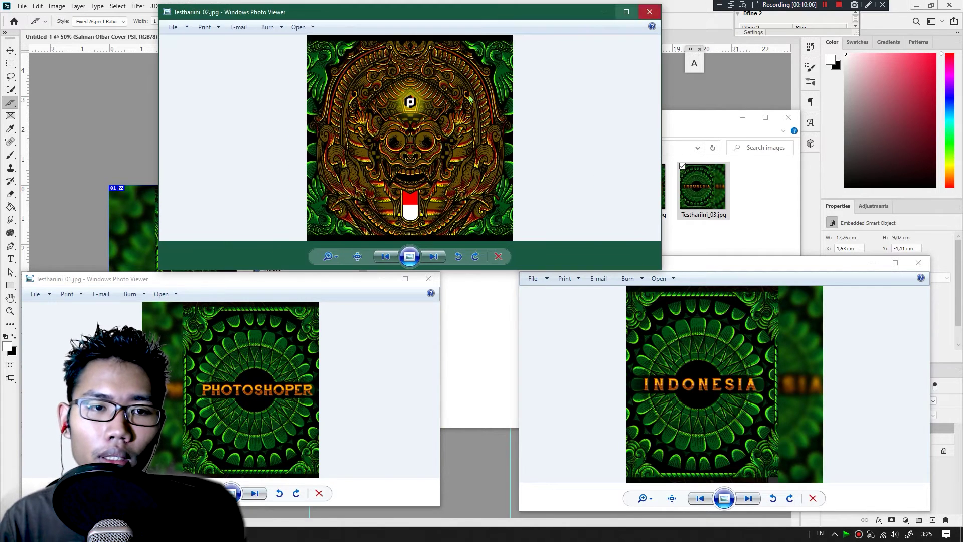
left_click_drag(517, 5, 537, 27)
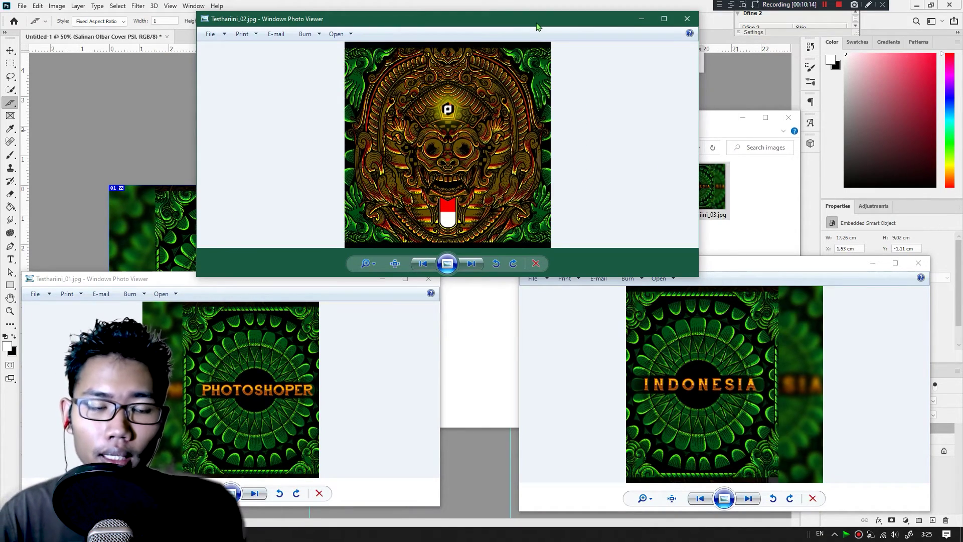
Step: Compare the three exported slices by bringing each Photo Viewer window to the front in turn
left_click(703, 340)
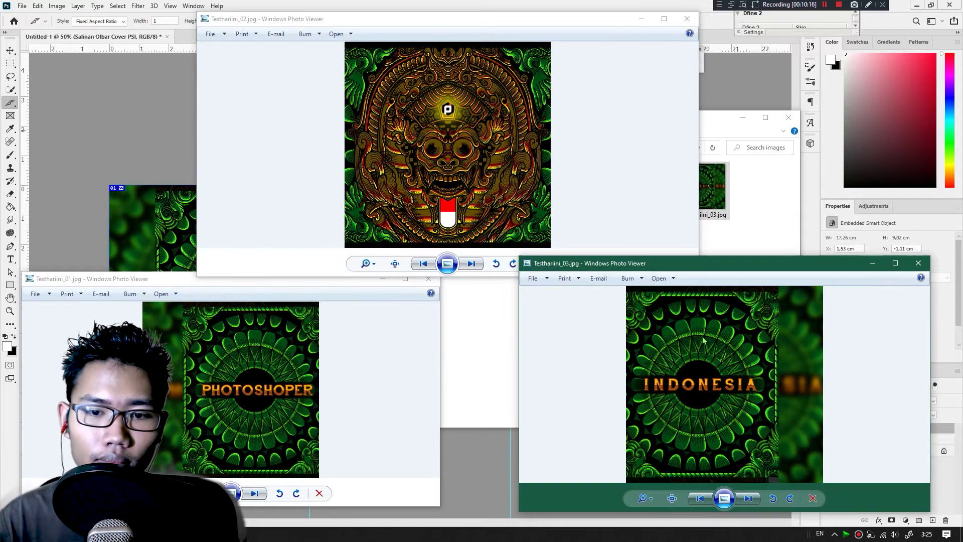
left_click(284, 379)
left_click(385, 144)
left_click(746, 377)
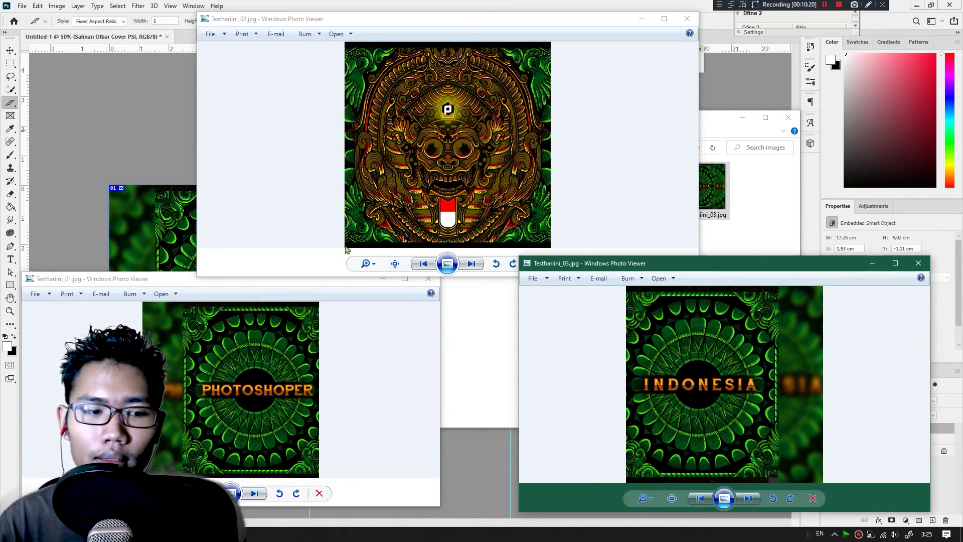
left_click(314, 281)
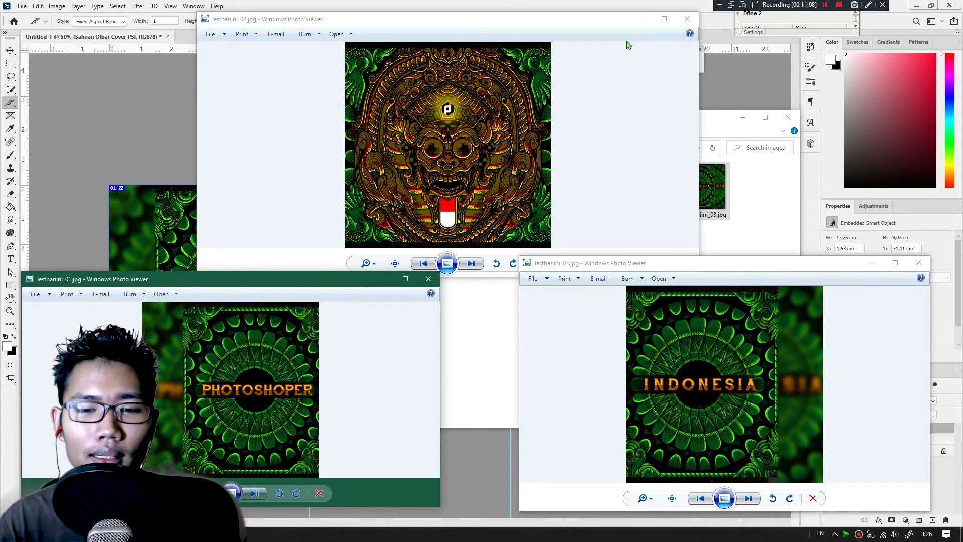
Step: Switch to Firefox to view the three-panel cover on the Photoshoper Indonesia Instagram grid, and return to Photoshop
key("alt+Tab")
left_click(200, 152)
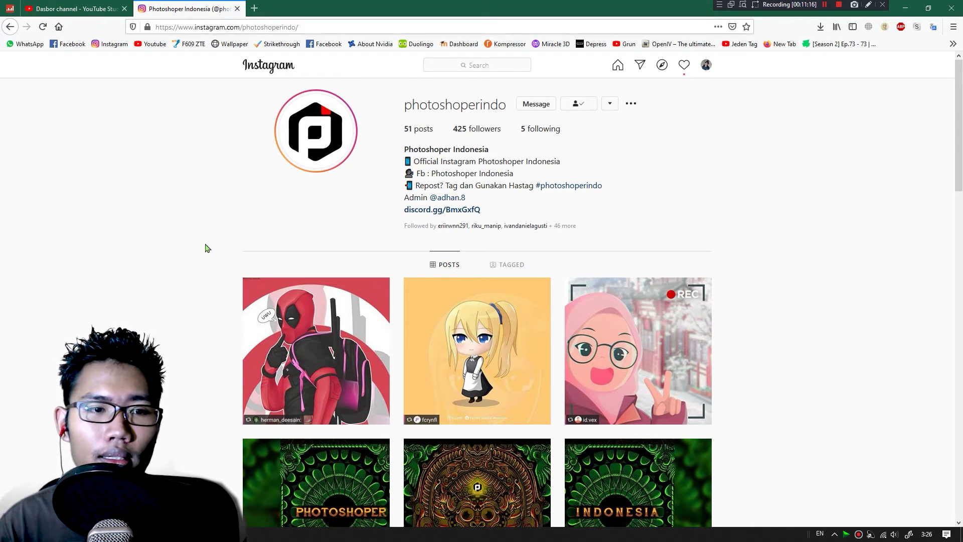
left_click(78, 5)
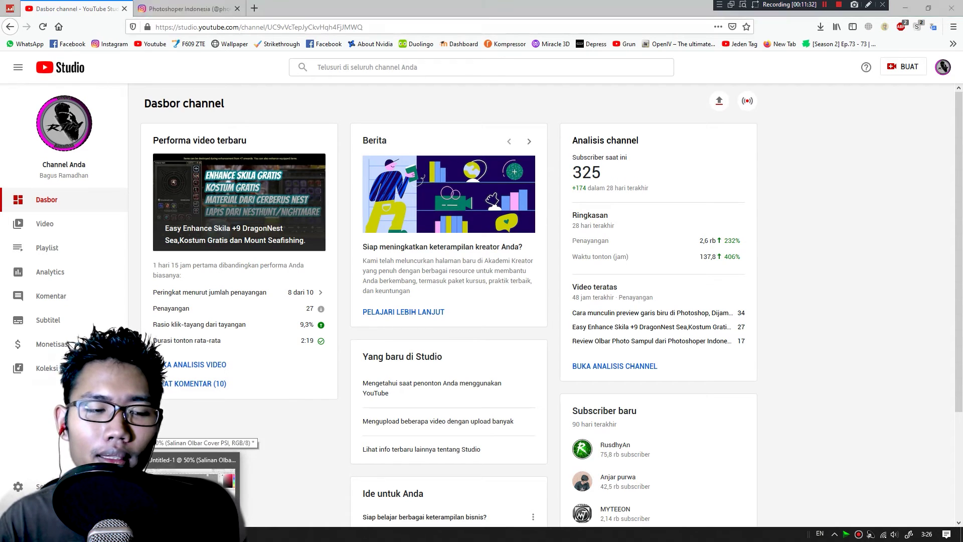
left_click(193, 459)
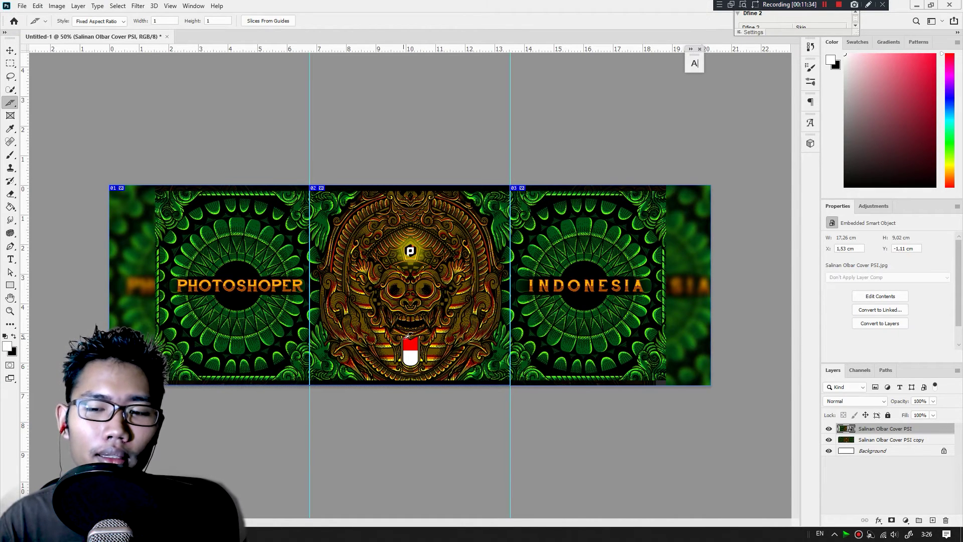